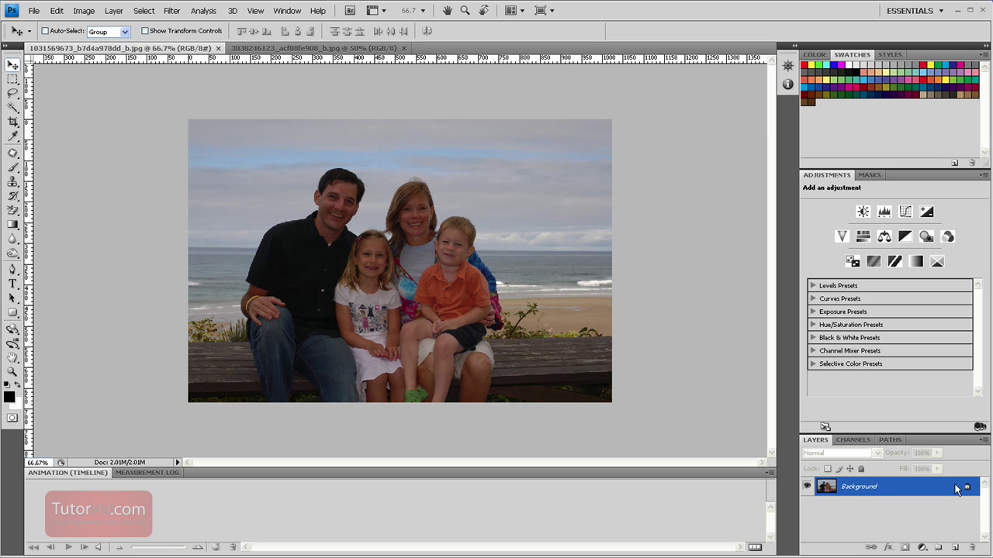
pyautogui.hotkey('ctrl', 'Tab')
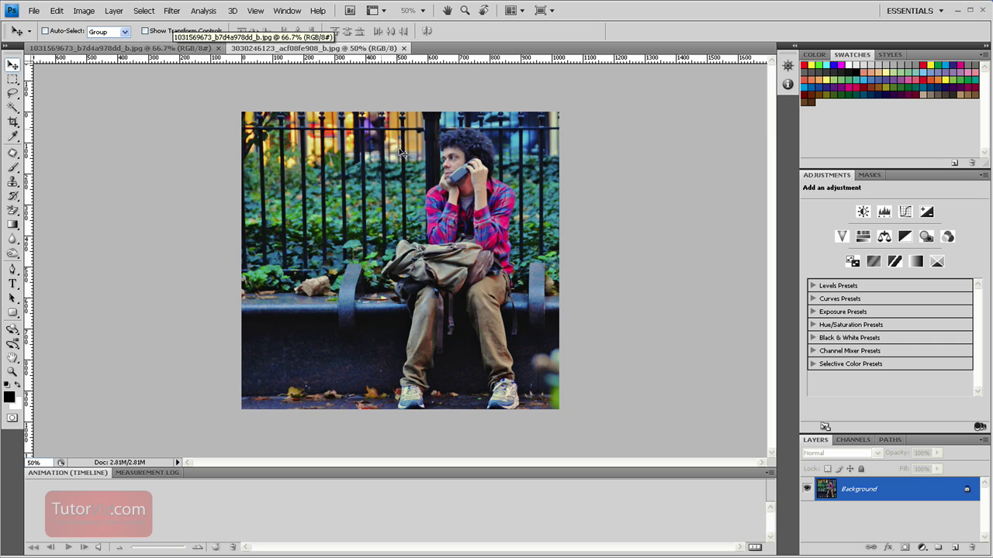
pyautogui.click(148, 49)
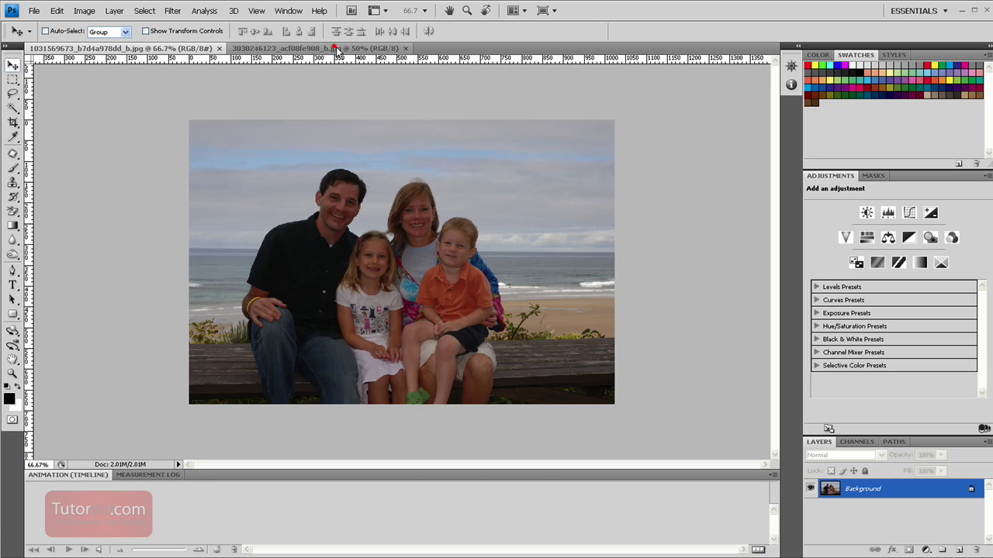
pyautogui.click(336, 48)
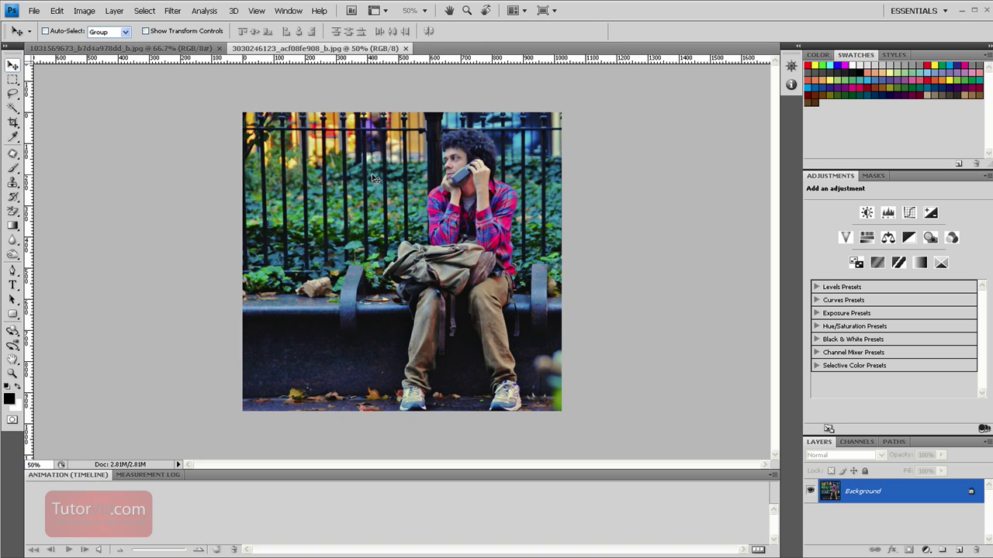
pyautogui.press('l')
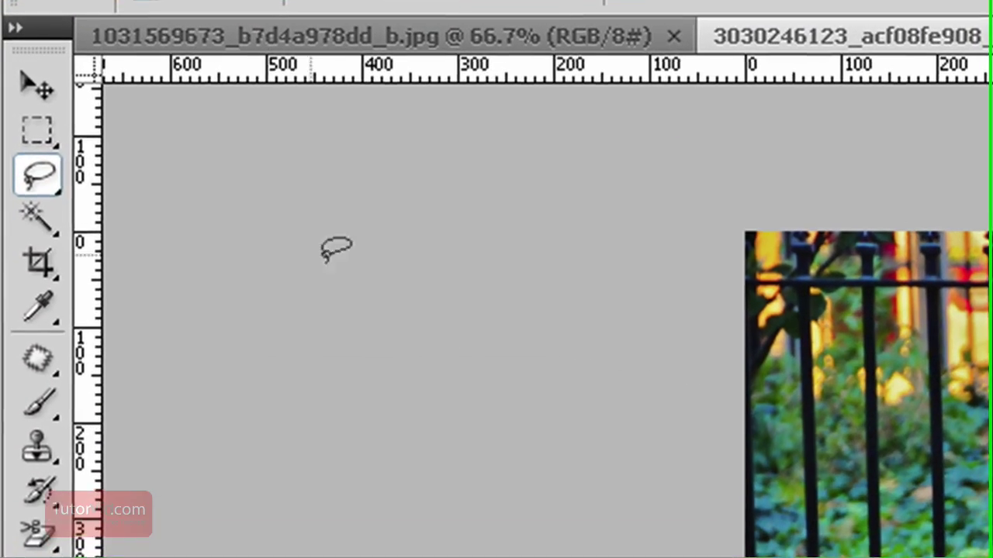
pyautogui.click(41, 178)
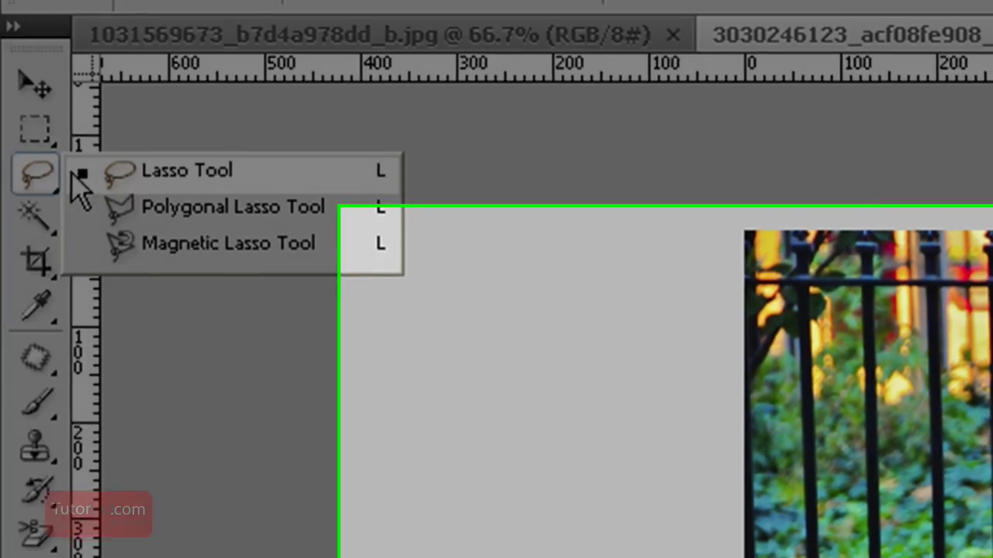
pyautogui.click(78, 174)
pyautogui.moveTo(465, 176)
pyautogui.mouseDown()
pyautogui.moveTo(770, 27)
pyautogui.moveTo(785, 300)
pyautogui.mouseUp()
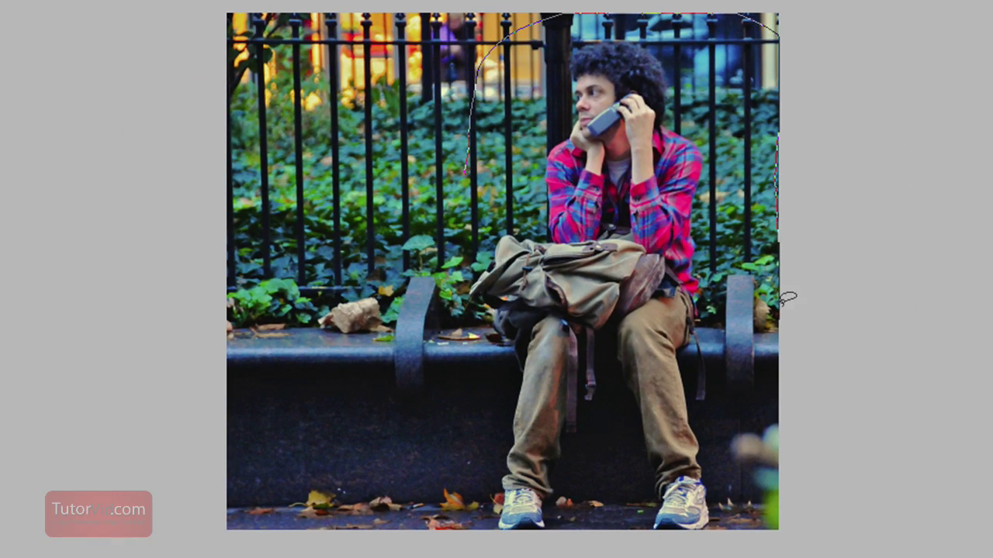
pyautogui.moveTo(425, 530); pyautogui.dragTo(428, 536)
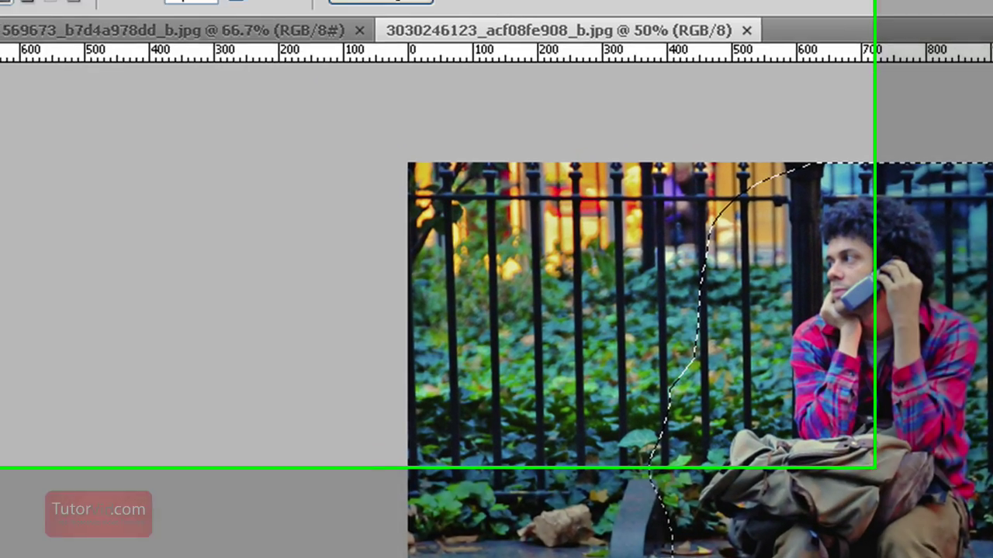
pyautogui.click(77, 9)
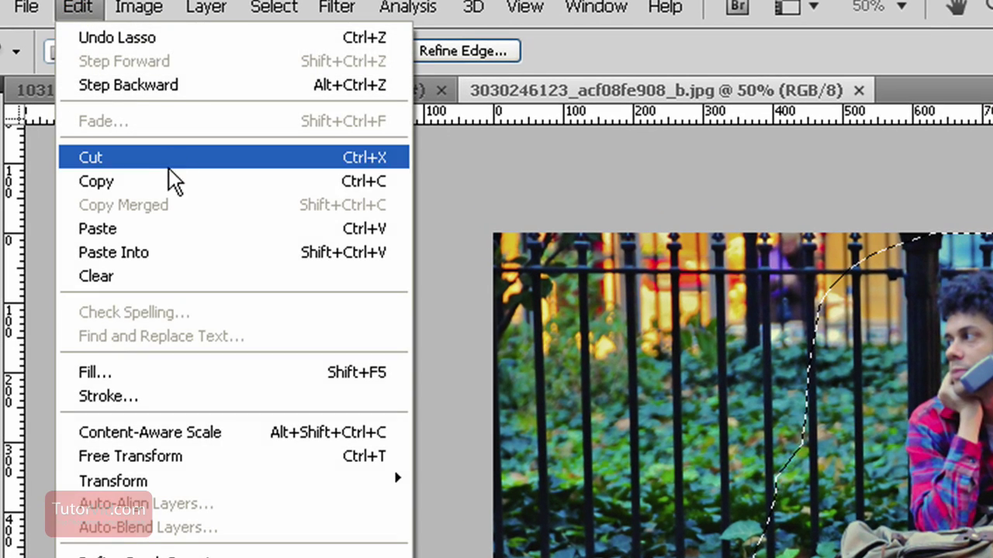
pyautogui.click(182, 183)
pyautogui.click(244, 88)
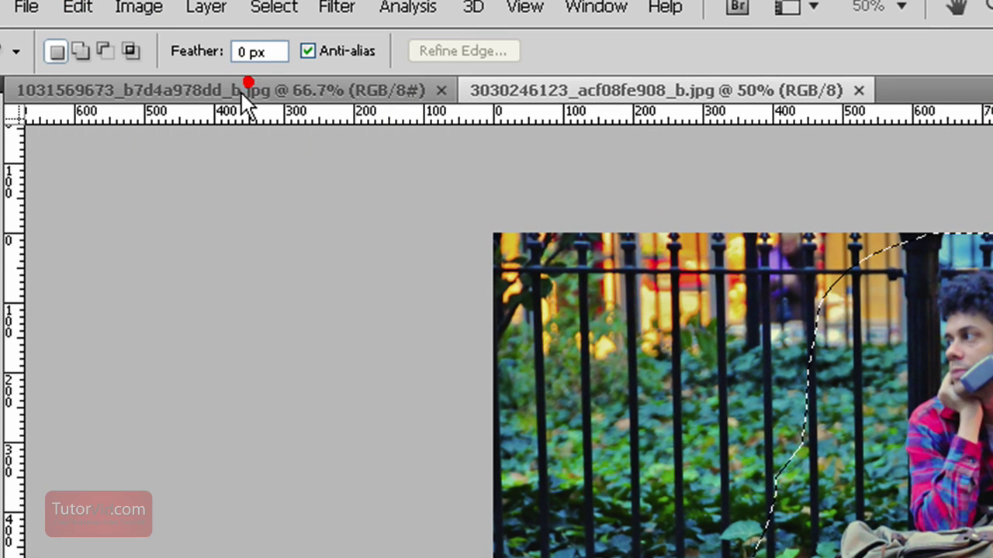
pyautogui.click(77, 8)
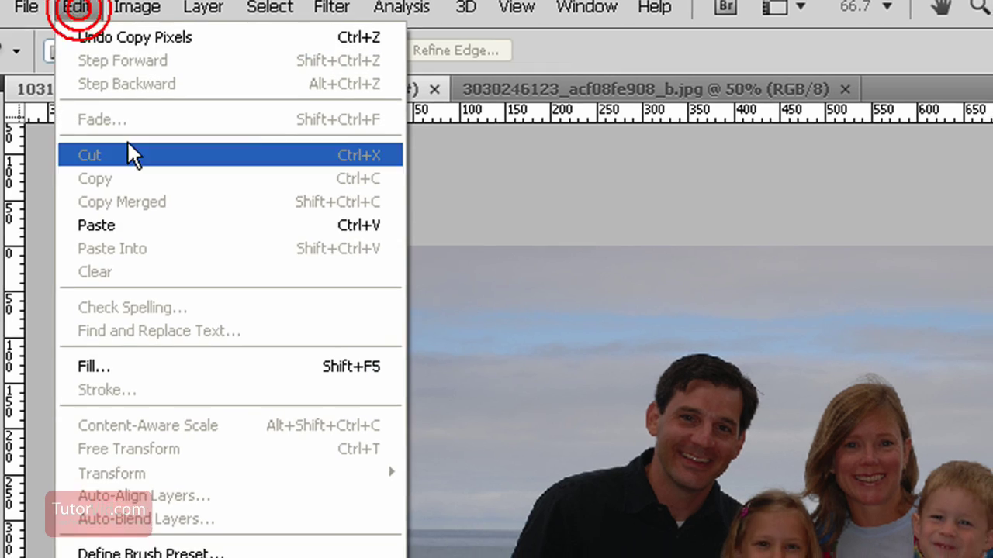
pyautogui.click(99, 224)
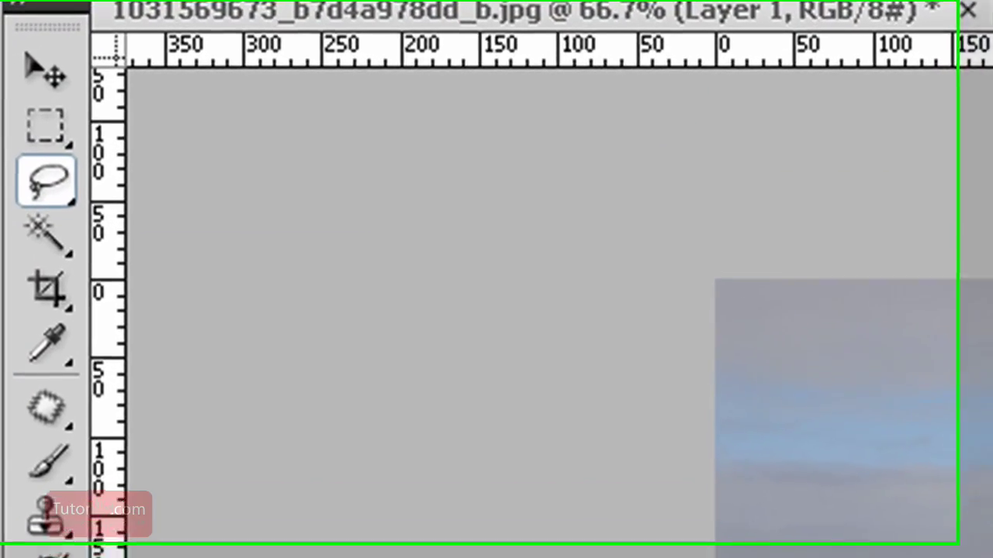
pyautogui.click(48, 70)
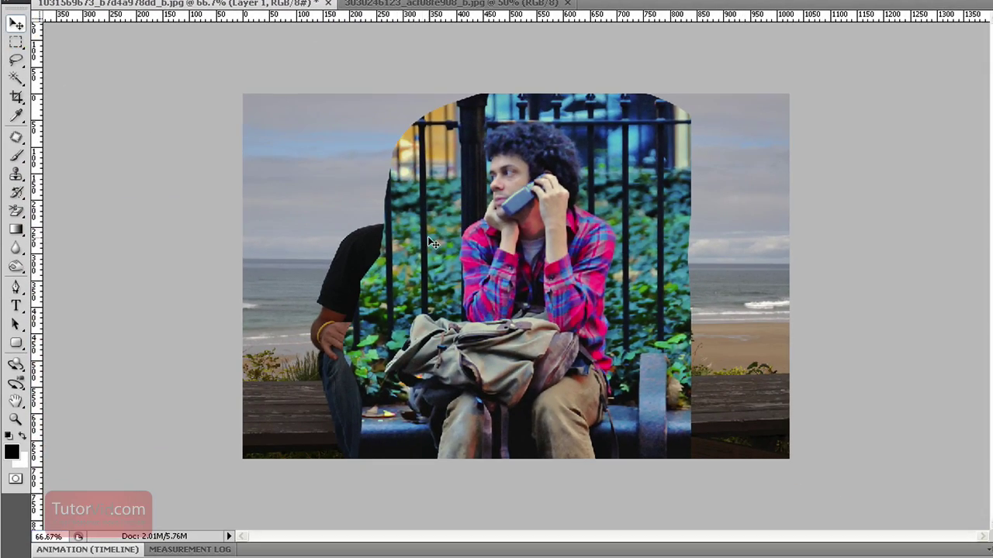
pyautogui.moveTo(432, 243); pyautogui.dragTo(579, 270)
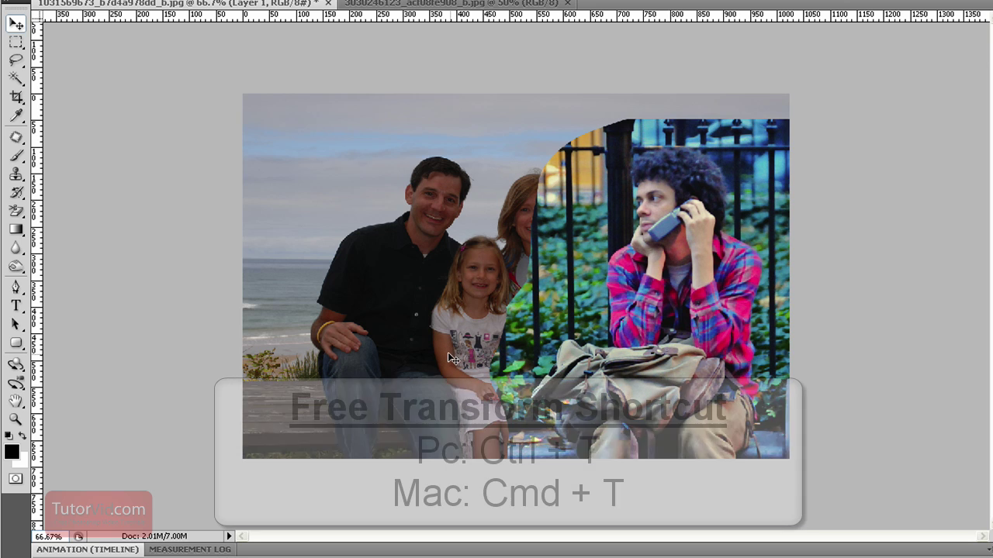
pyautogui.hotkey('ctrl', 't')
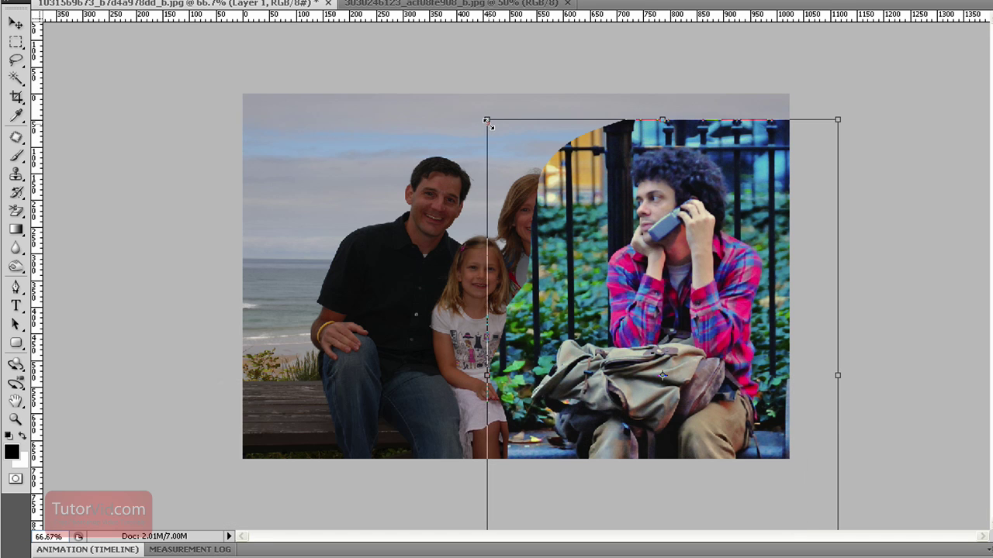
pyautogui.moveTo(487, 123); pyautogui.dragTo(716, 118)
pyautogui.moveTo(785, 225); pyautogui.dragTo(689, 196)
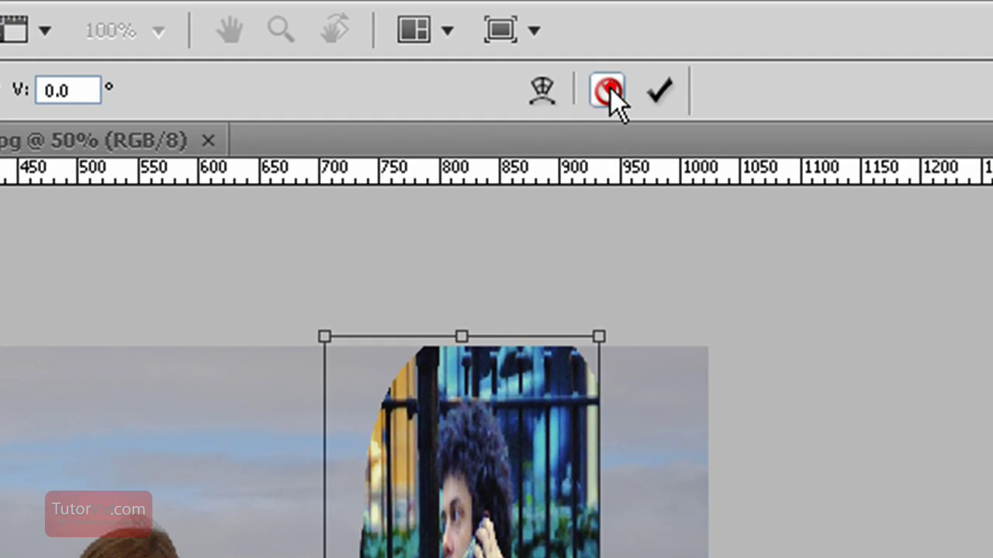
pyautogui.click(608, 90)
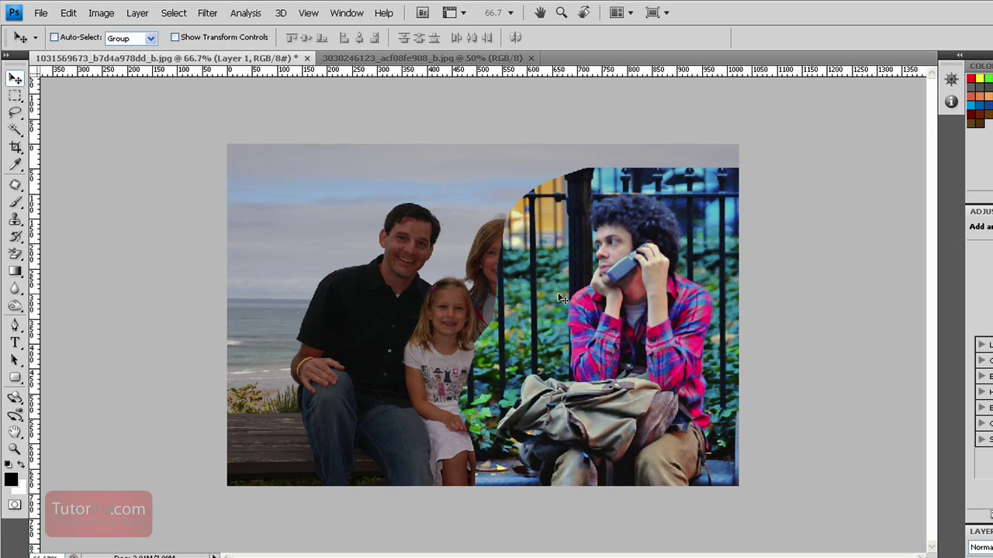
# Scale the pasted man proportionally to 84.9% with Free Transform and position him beside the family over the boy
pyautogui.hotkey('ctrl', 't')
pyautogui.moveTo(455, 171); pyautogui.dragTo(514, 253)
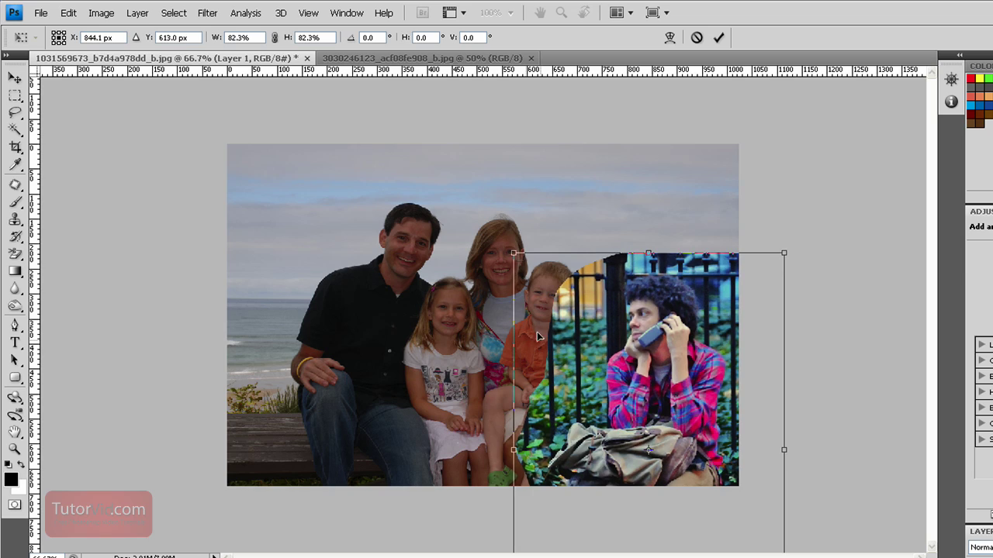
pyautogui.moveTo(566, 415); pyautogui.dragTo(508, 360)
pyautogui.moveTo(455, 199); pyautogui.dragTo(447, 187)
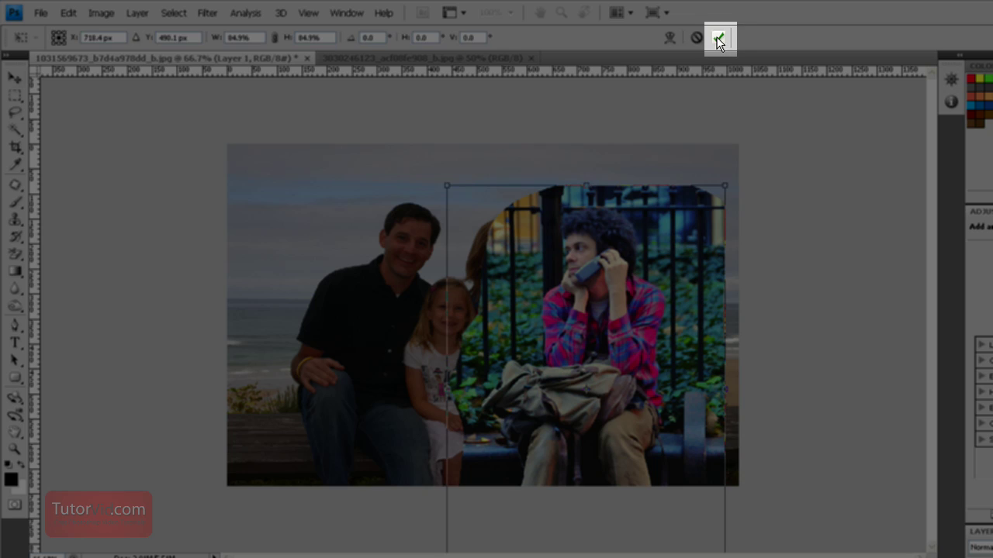
pyautogui.click(718, 41)
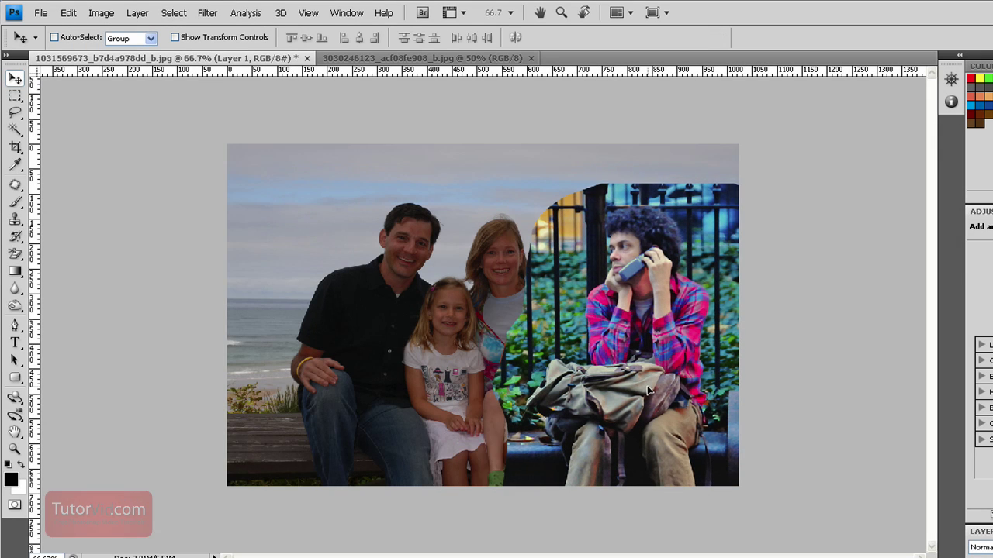
pyautogui.moveTo(648, 392); pyautogui.dragTo(618, 390)
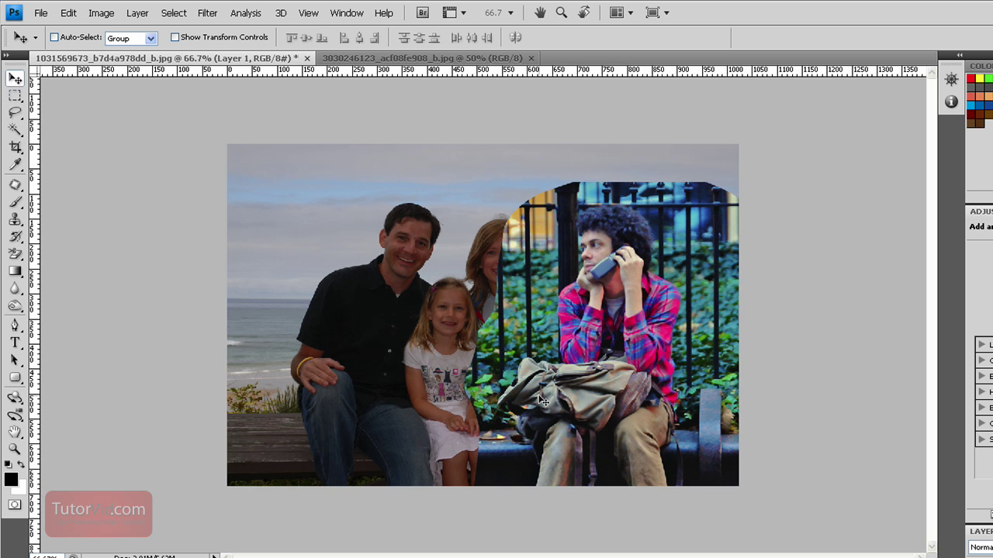
# Add a layer mask to Layer 1
pyautogui.hotkey('ctrl', '0')
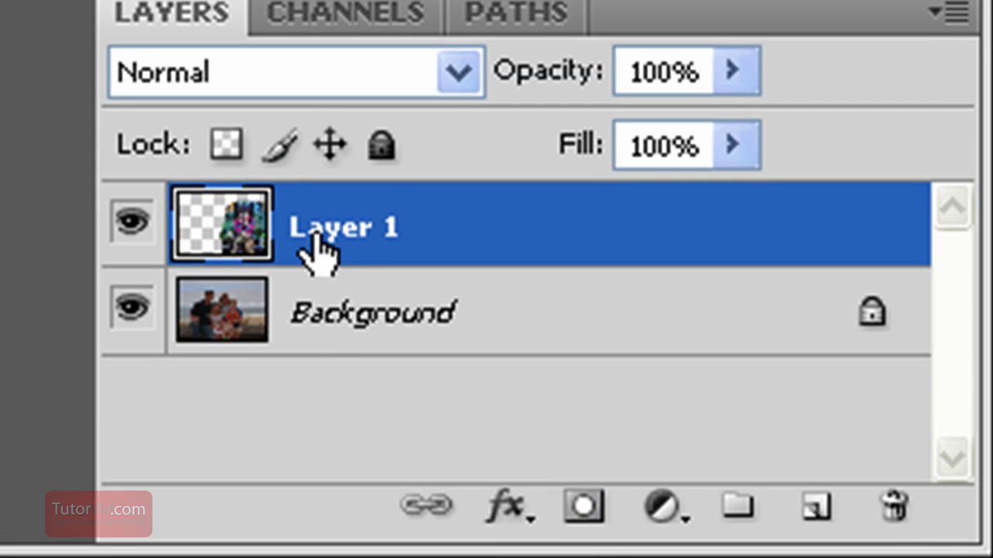
pyautogui.click(347, 225)
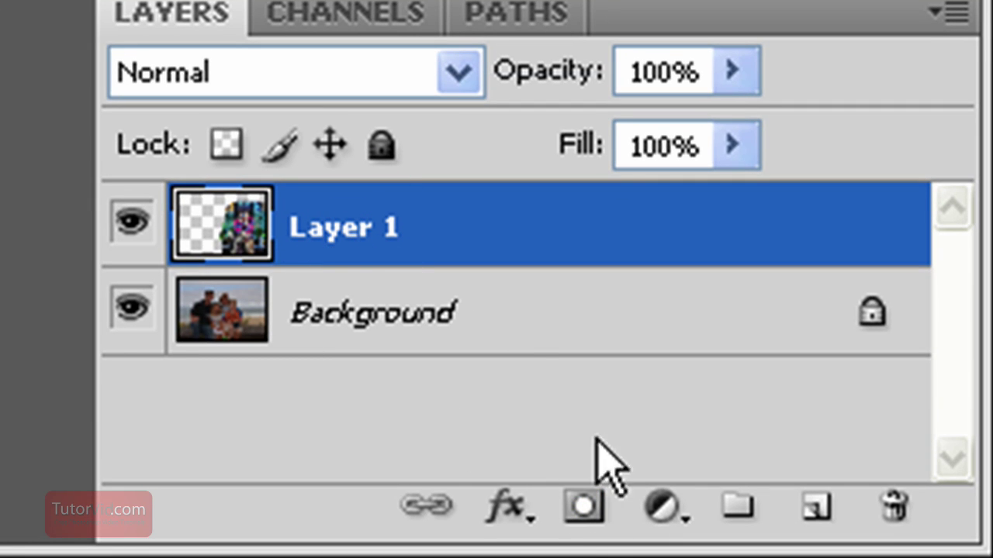
pyautogui.click(588, 508)
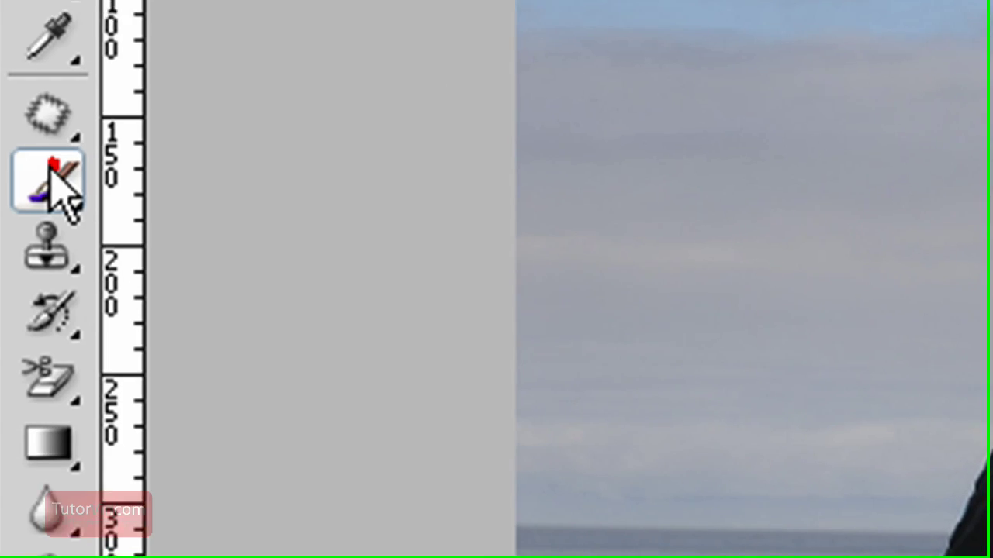
# Paint black on the layer mask with a reduced soft brush to uncover the woman's face and the sky above her
pyautogui.click(55, 180)
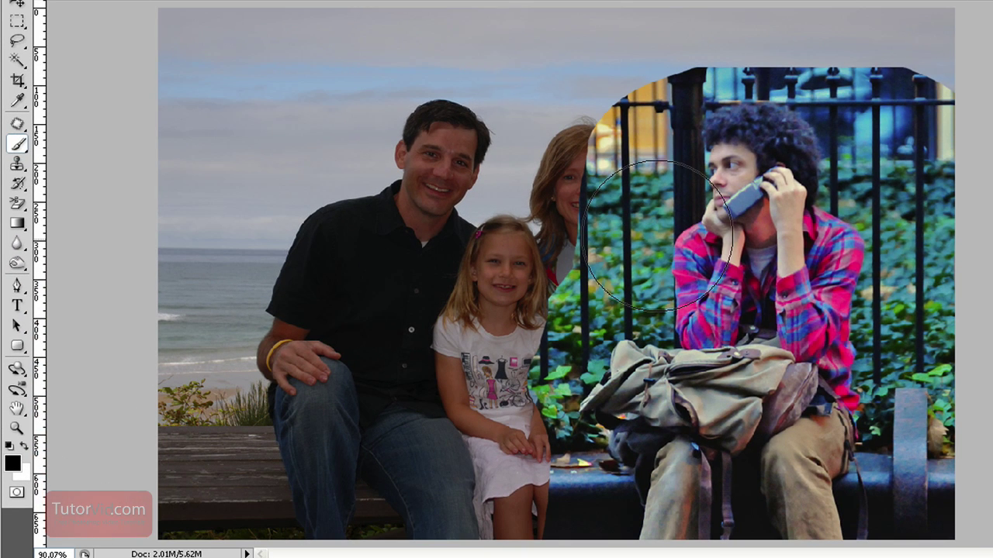
pyautogui.press('[')
pyautogui.press('[')
pyautogui.press('[')
pyautogui.press('[')
pyautogui.press('[')
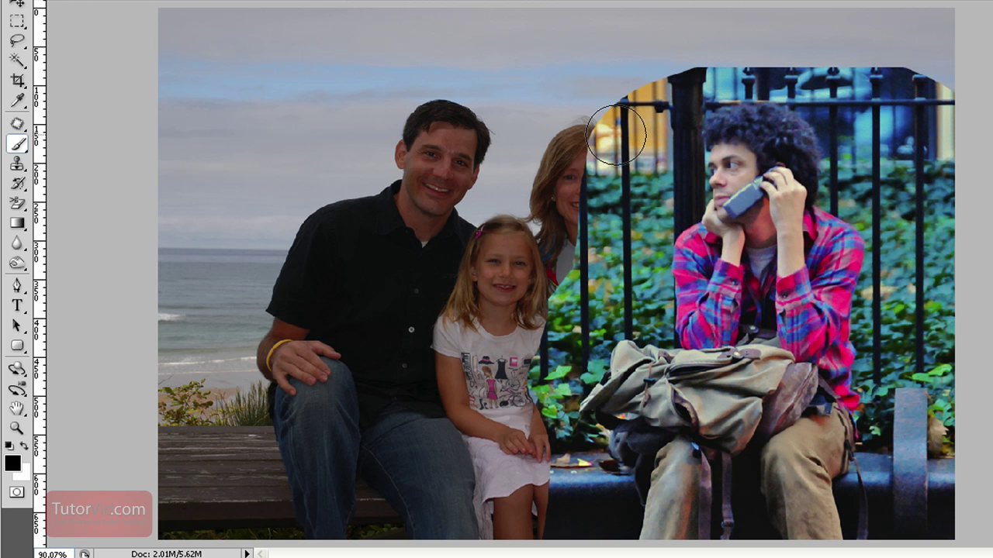
pyautogui.hotkey('ctrl', 'alt', '0')
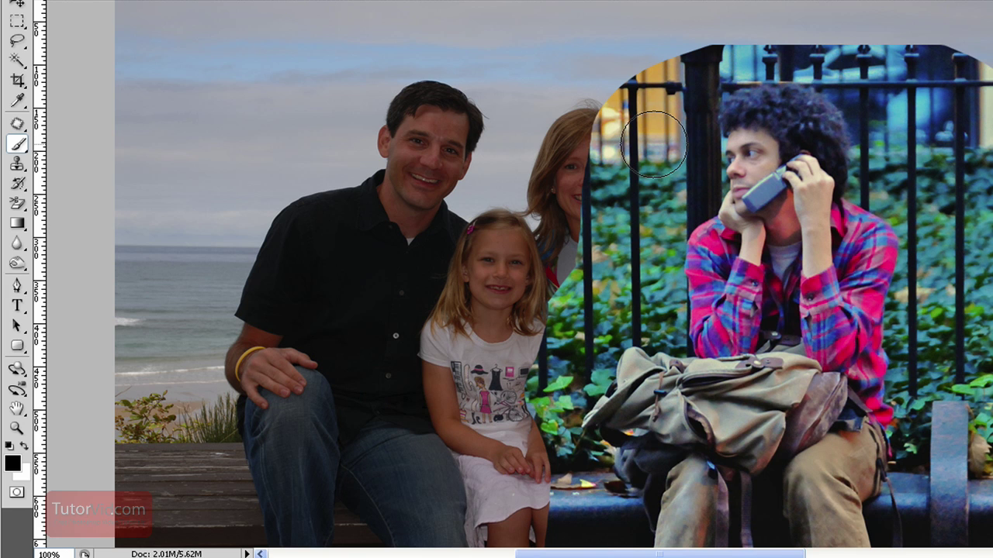
pyautogui.hotkey('ctrl', '+')
pyautogui.hotkey('ctrl', '+')
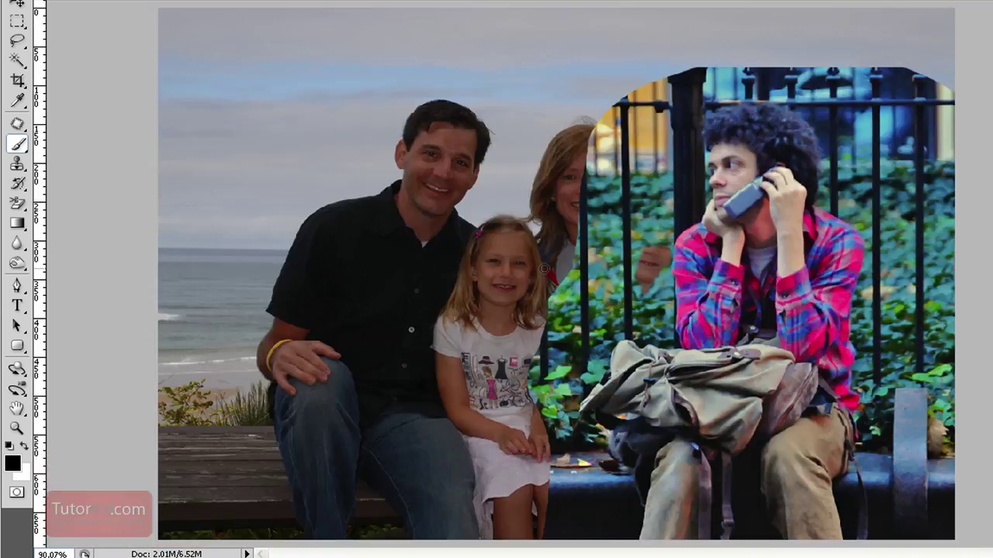
pyautogui.moveTo(627, 121)
pyautogui.mouseDown()
pyautogui.moveTo(569, 199)
pyautogui.moveTo(613, 85)
pyautogui.moveTo(612, 107)
pyautogui.mouseUp()
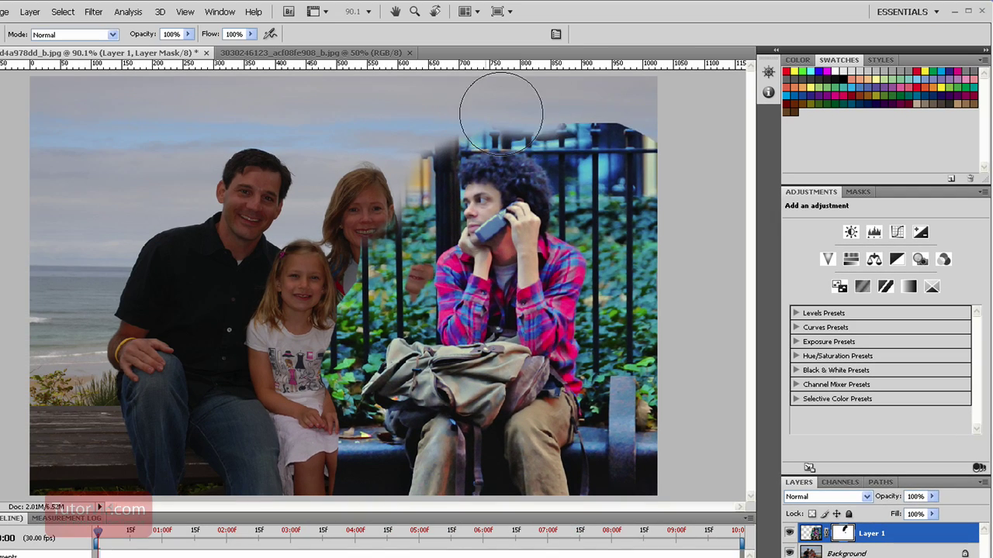
# Mask out the loose fence and foliage above the man and along both of his sides with broad black strokes
pyautogui.moveTo(501, 113)
pyautogui.mouseDown()
pyautogui.moveTo(596, 122)
pyautogui.moveTo(644, 166)
pyautogui.moveTo(670, 251)
pyautogui.moveTo(669, 316)
pyautogui.moveTo(653, 229)
pyautogui.moveTo(649, 475)
pyautogui.mouseUp()
pyautogui.moveTo(322, 262)
pyautogui.mouseDown()
pyautogui.moveTo(386, 207)
pyautogui.moveTo(402, 211)
pyautogui.moveTo(379, 280)
pyautogui.moveTo(335, 328)
pyautogui.moveTo(319, 367)
pyautogui.moveTo(356, 491)
pyautogui.mouseUp()
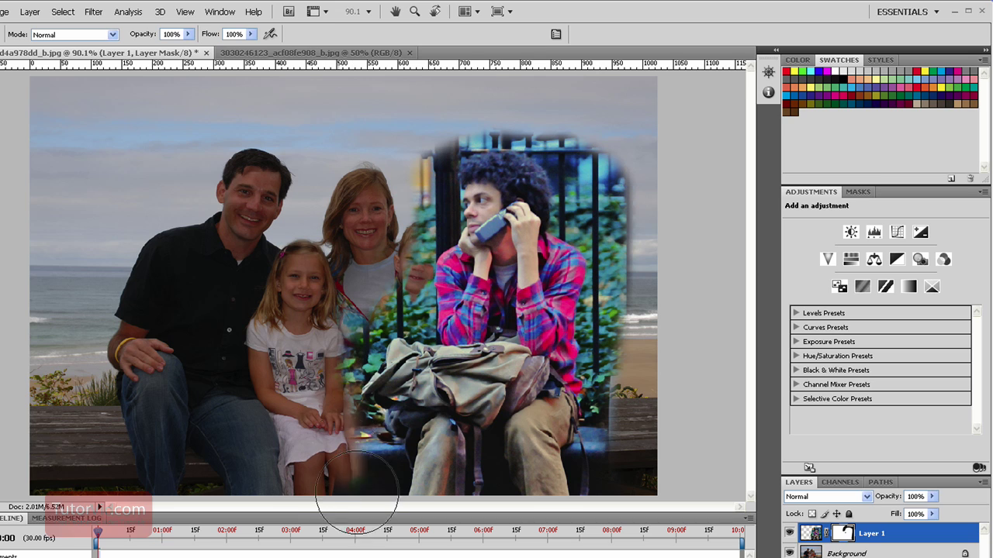
pyautogui.moveTo(632, 476)
pyautogui.mouseDown()
pyautogui.moveTo(636, 186)
pyautogui.moveTo(603, 144)
pyautogui.moveTo(464, 104)
pyautogui.moveTo(568, 116)
pyautogui.moveTo(629, 197)
pyautogui.mouseUp()
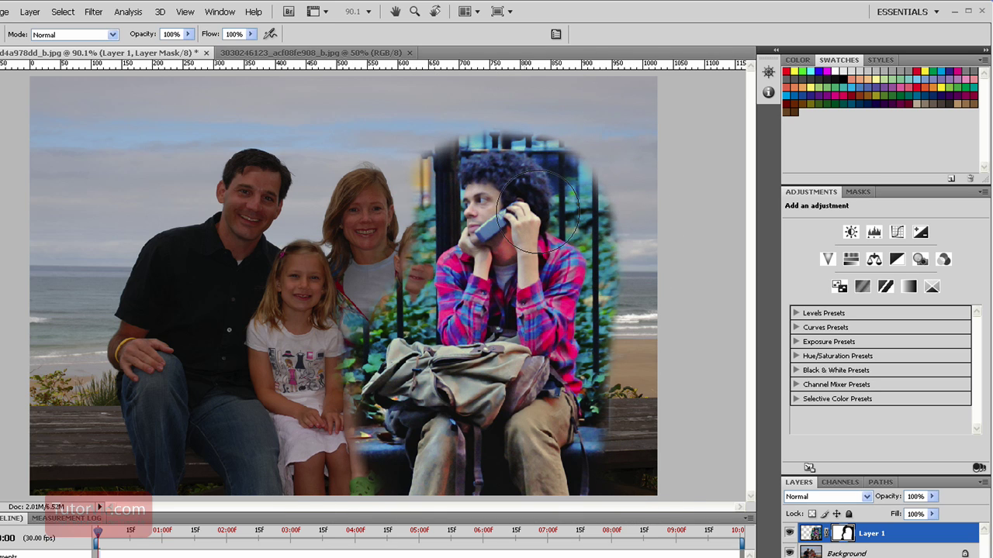
pyautogui.moveTo(467, 123); pyautogui.dragTo(607, 222)
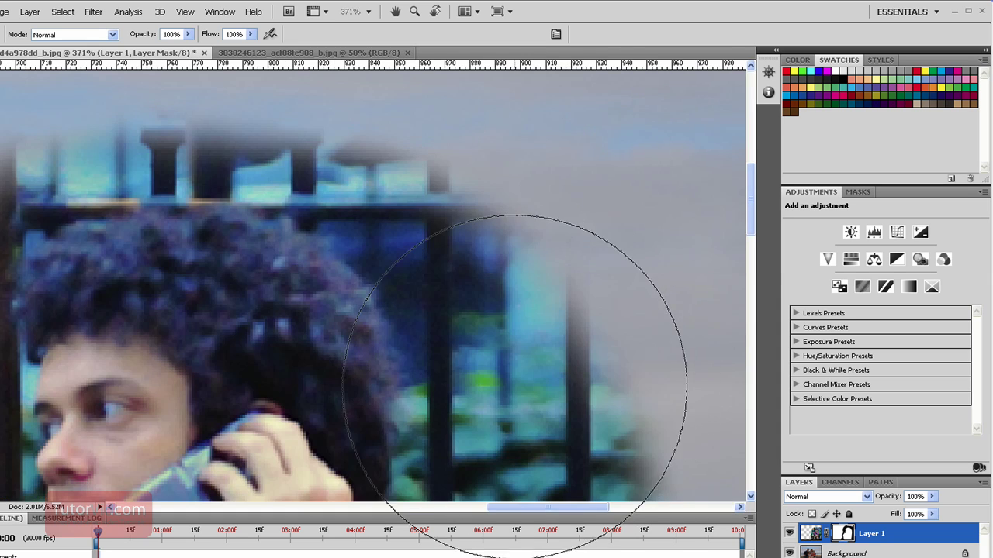
# Mask out the fence rail directly above the man's curly hair, following the top edge of the hair with a small brush
pyautogui.hotkey('ctrl', '+')
pyautogui.hotkey('ctrl', '+')
pyautogui.hotkey('ctrl', '+')
pyautogui.hotkey('ctrl', '+')
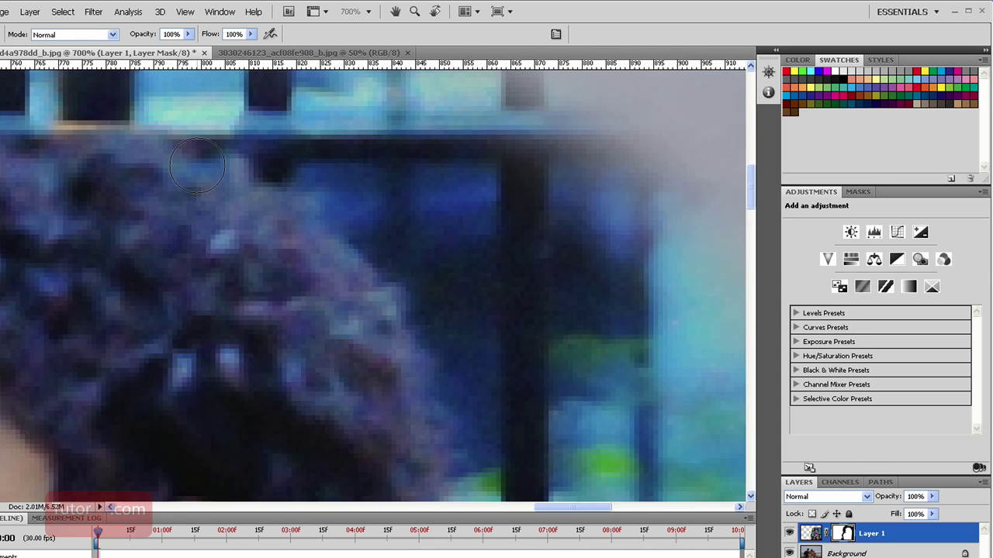
pyautogui.moveTo(222, 295); pyautogui.dragTo(277, 308)
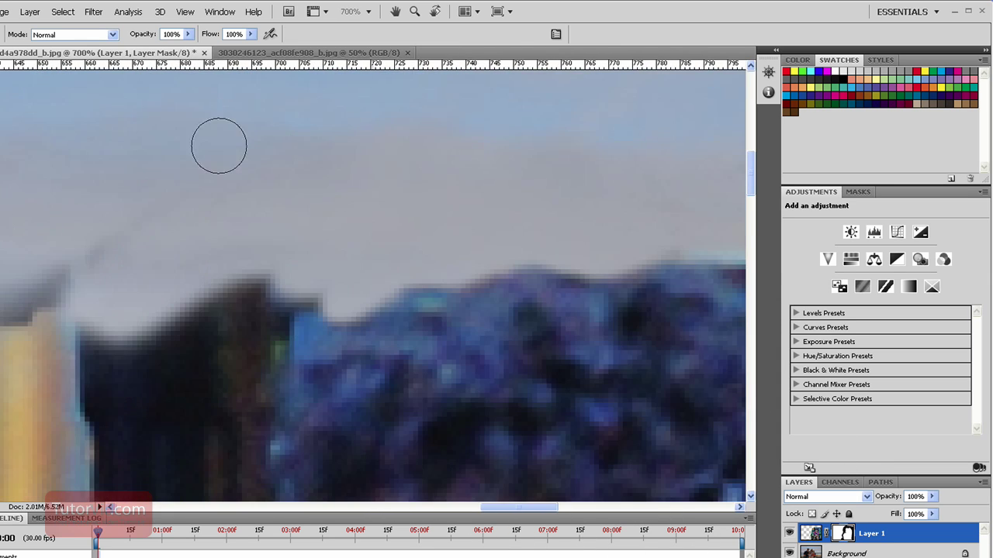
pyautogui.moveTo(1, 267); pyautogui.dragTo(121, 362)
pyautogui.moveTo(197, 363); pyautogui.dragTo(361, 189)
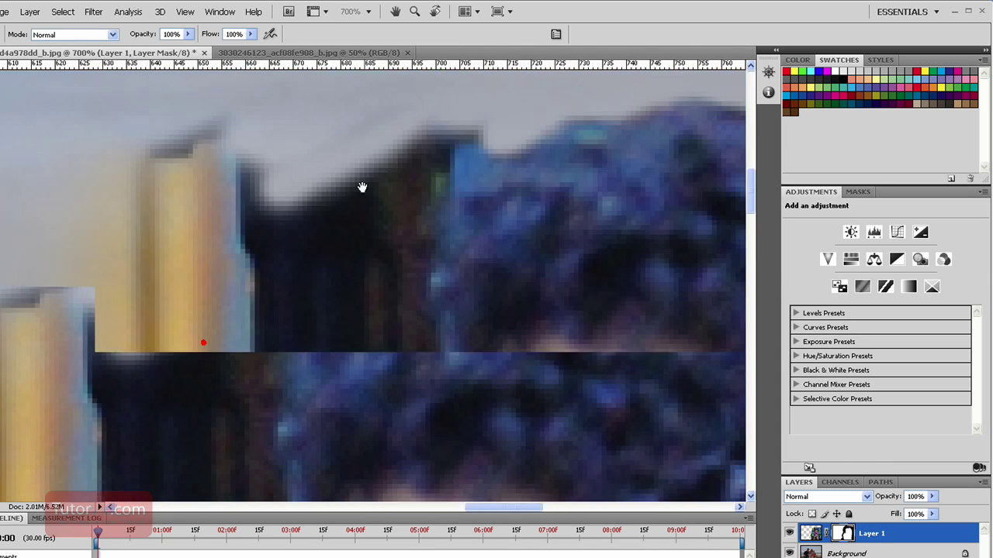
pyautogui.moveTo(529, 117); pyautogui.dragTo(413, 150)
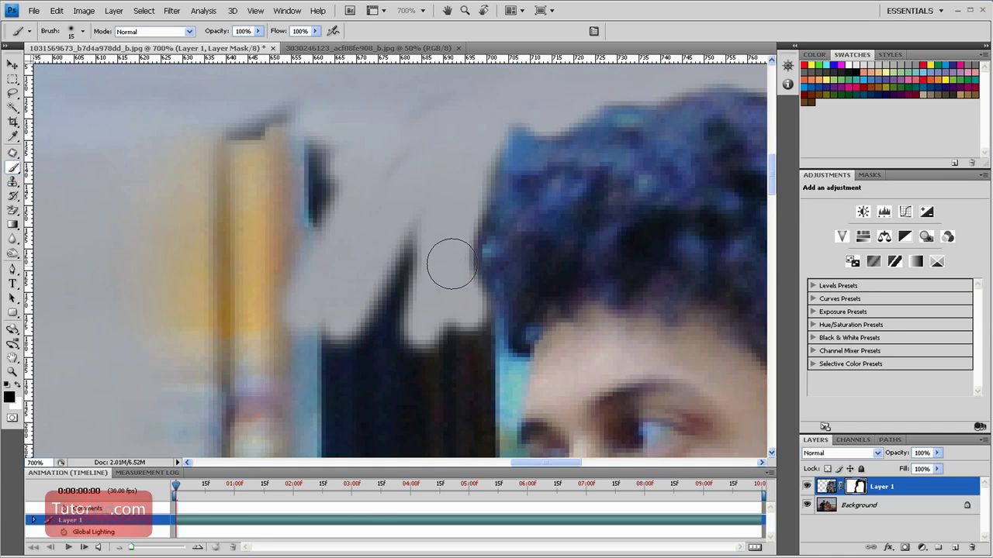
# Mask out the dark fence post and background strips in front of the man's hair, forehead and face
pyautogui.moveTo(439, 412)
pyautogui.mouseDown()
pyautogui.moveTo(458, 231)
pyautogui.moveTo(507, 201)
pyautogui.mouseUp()
pyautogui.moveTo(513, 226)
pyautogui.mouseDown()
pyautogui.moveTo(465, 386)
pyautogui.moveTo(365, 372)
pyautogui.mouseUp()
pyautogui.moveTo(517, 342)
pyautogui.mouseDown()
pyautogui.moveTo(448, 152)
pyautogui.moveTo(470, 213)
pyautogui.moveTo(203, 351)
pyautogui.mouseUp()
pyautogui.moveTo(295, 388); pyautogui.dragTo(396, 163)
pyautogui.moveTo(313, 286)
pyautogui.mouseDown()
pyautogui.moveTo(483, 129)
pyautogui.moveTo(222, 308)
pyautogui.mouseUp()
pyautogui.moveTo(225, 434); pyautogui.dragTo(225, 193)
pyautogui.moveTo(364, 171); pyautogui.dragTo(363, 408)
pyautogui.moveTo(357, 407); pyautogui.dragTo(419, 167)
pyautogui.moveTo(423, 166)
pyautogui.mouseDown()
pyautogui.moveTo(415, 371)
pyautogui.moveTo(175, 326)
pyautogui.moveTo(260, 279)
pyautogui.mouseUp()
pyautogui.moveTo(86, 373); pyautogui.dragTo(416, 136)
pyautogui.moveTo(416, 136)
pyautogui.mouseDown()
pyautogui.moveTo(398, 324)
pyautogui.moveTo(367, 318)
pyautogui.mouseUp()
pyautogui.moveTo(241, 419); pyautogui.dragTo(441, 85)
pyautogui.moveTo(435, 116)
pyautogui.mouseDown()
pyautogui.moveTo(412, 236)
pyautogui.moveTo(535, 260)
pyautogui.moveTo(543, 387)
pyautogui.mouseUp()
pyautogui.moveTo(549, 386); pyautogui.dragTo(445, 253)
pyautogui.moveTo(481, 295); pyautogui.dragTo(591, 430)
pyautogui.moveTo(601, 399)
pyautogui.mouseDown()
pyautogui.moveTo(433, 205)
pyautogui.moveTo(469, 422)
pyautogui.moveTo(469, 194)
pyautogui.mouseUp()
pyautogui.moveTo(521, 163)
pyautogui.mouseDown()
pyautogui.moveTo(466, 388)
pyautogui.moveTo(466, 333)
pyautogui.mouseUp()
# Mask out the larger remaining background areas around the man on Layer 1's mask with an enlarged black brush
pyautogui.hotkey('ctrl', '-')
pyautogui.hotkey('ctrl', '-')
pyautogui.moveTo(334, 155); pyautogui.dragTo(414, 355)
pyautogui.press(']')
pyautogui.press(']')
pyautogui.press(']')
pyautogui.press(']')
pyautogui.press(']')
pyautogui.moveTo(299, 349); pyautogui.dragTo(263, 269)
pyautogui.hotkey('ctrl', '-')
pyautogui.hotkey('ctrl', '-')
pyautogui.hotkey('ctrl', '-')
pyautogui.moveTo(396, 283); pyautogui.dragTo(384, 407)
pyautogui.moveTo(477, 159); pyautogui.dragTo(450, 348)
pyautogui.moveTo(434, 116)
pyautogui.mouseDown()
pyautogui.moveTo(365, 269)
pyautogui.moveTo(97, 244)
pyautogui.mouseUp()
pyautogui.moveTo(376, 118); pyautogui.dragTo(535, 396)
pyautogui.moveTo(532, 428); pyautogui.dragTo(423, 102)
# Refine the mask around the man's body and backpack with a smaller black brush, hiding leftover background close to his outline
pyautogui.press('[')
pyautogui.press('[')
pyautogui.press('[')
pyautogui.press('[')
pyautogui.press('[')
pyautogui.moveTo(490, 373); pyautogui.dragTo(399, 135)
pyautogui.moveTo(403, 310); pyautogui.dragTo(356, 132)
pyautogui.moveTo(252, 261); pyautogui.dragTo(378, 392)
pyautogui.moveTo(302, 372)
pyautogui.mouseDown()
pyautogui.moveTo(286, 199)
pyautogui.moveTo(340, 226)
pyautogui.mouseUp()
pyautogui.moveTo(403, 294); pyautogui.dragTo(392, 241)
pyautogui.moveTo(430, 217)
pyautogui.mouseDown()
pyautogui.moveTo(461, 217)
pyautogui.moveTo(480, 342)
pyautogui.mouseUp()
pyautogui.moveTo(353, 212)
pyautogui.mouseDown()
pyautogui.moveTo(339, 212)
pyautogui.moveTo(310, 306)
pyautogui.mouseUp()
pyautogui.moveTo(388, 147); pyautogui.dragTo(344, 403)
pyautogui.moveTo(388, 194); pyautogui.dragTo(408, 379)
pyautogui.moveTo(384, 403)
pyautogui.mouseDown()
pyautogui.moveTo(421, 347)
pyautogui.moveTo(435, 209)
pyautogui.mouseUp()
pyautogui.moveTo(372, 132); pyautogui.dragTo(457, 391)
pyautogui.moveTo(442, 377)
pyautogui.mouseDown()
pyautogui.moveTo(417, 377)
pyautogui.moveTo(396, 431)
pyautogui.mouseUp()
pyautogui.moveTo(458, 380); pyautogui.dragTo(477, 310)
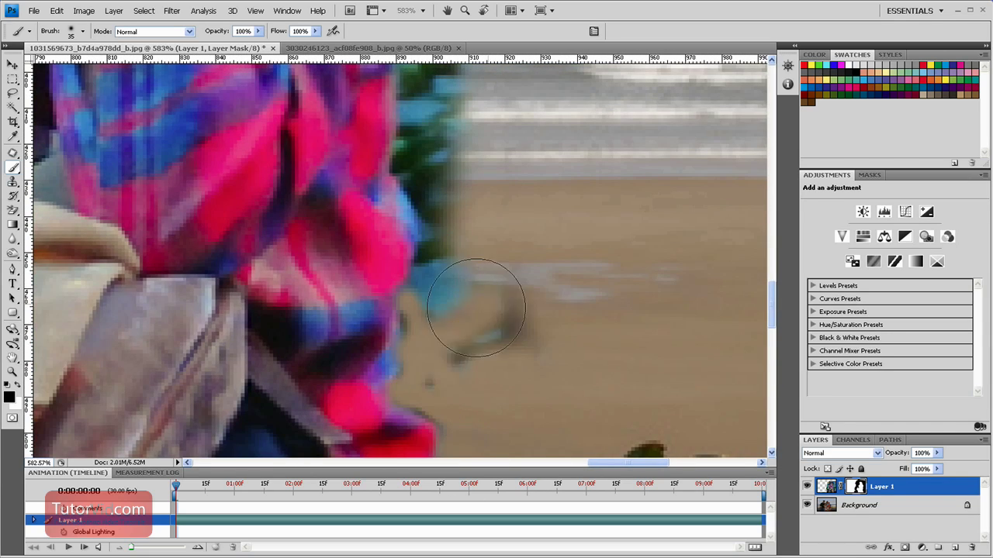
# Mask out the leftover foliage and fence along the man's outer sleeve, his shoulder and the back of his hair
pyautogui.moveTo(450, 155); pyautogui.dragTo(437, 310)
pyautogui.moveTo(436, 256); pyautogui.dragTo(415, 255)
pyautogui.moveTo(415, 186); pyautogui.dragTo(423, 359)
pyautogui.scroll(3, 423, 358)
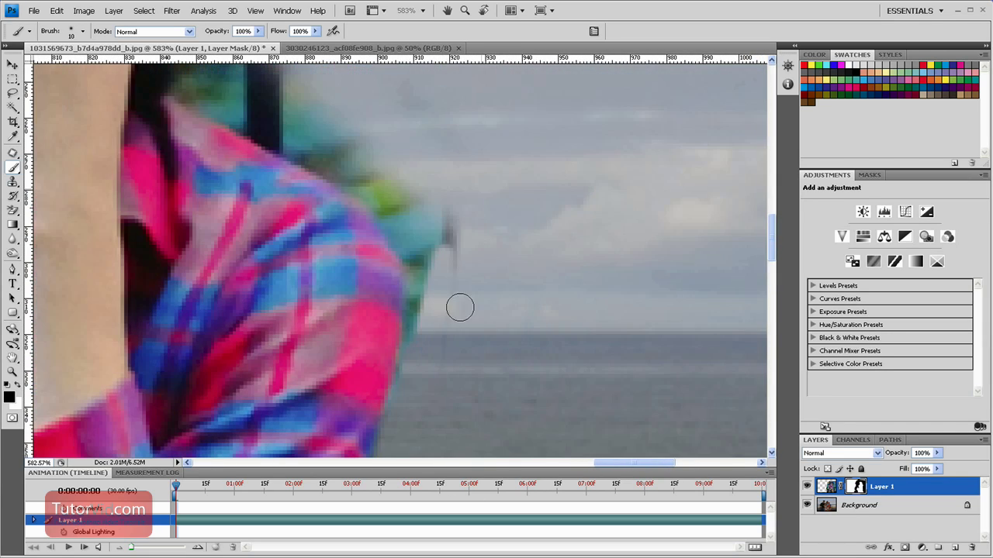
pyautogui.scroll(1, 403, 193)
pyautogui.hscroll(-2, 357, 276)
pyautogui.scroll(4, 456, 350)
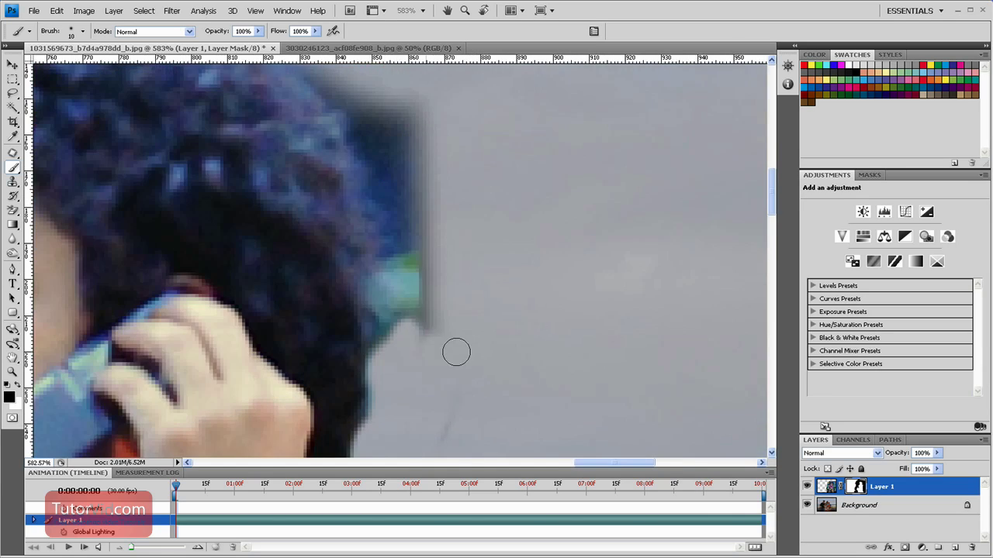
pyautogui.hscroll(-1, 452, 290)
pyautogui.press(']')
pyautogui.press(']')
pyautogui.moveTo(465, 411); pyautogui.dragTo(491, 93)
pyautogui.hotkey('ctrl', '0')
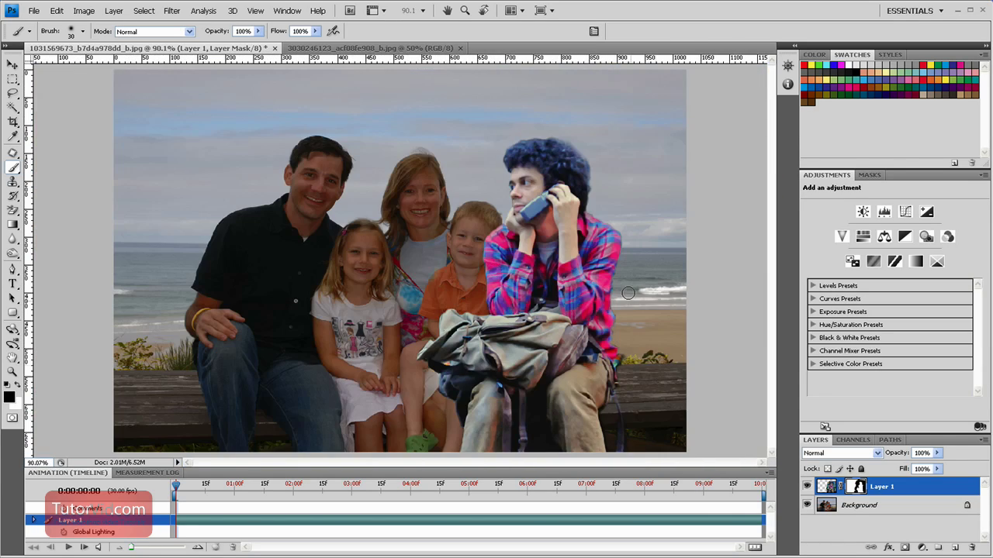
pyautogui.moveTo(582, 277); pyautogui.dragTo(678, 407)
pyautogui.moveTo(405, 224); pyautogui.dragTo(410, 255)
pyautogui.scroll(-4, 410, 254)
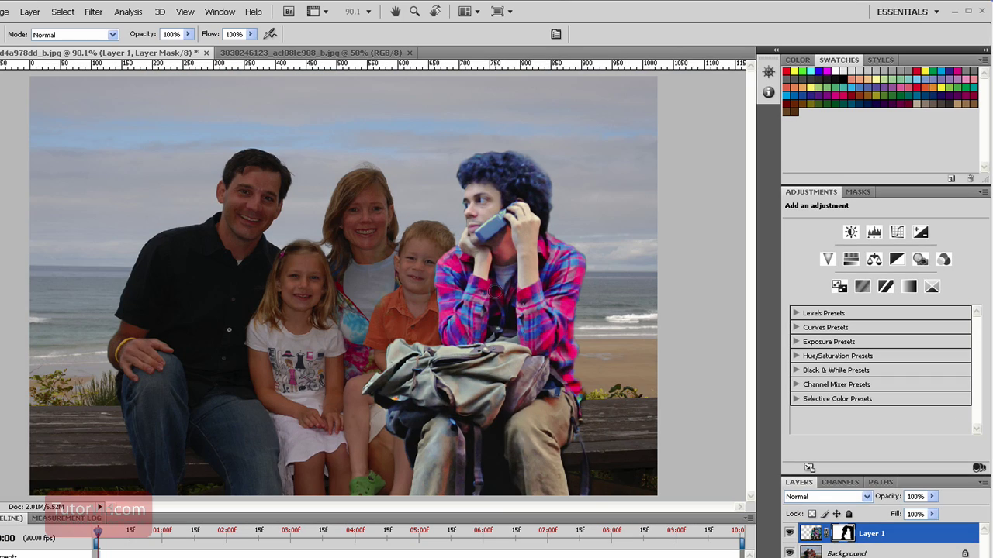
# Move the masked man away from the boy toward the free end of the bench and scale him down slightly with Free Transform
pyautogui.press('v')
pyautogui.moveTo(492, 365)
pyautogui.mouseDown()
pyautogui.moveTo(564, 369)
pyautogui.moveTo(550, 366)
pyautogui.mouseUp()
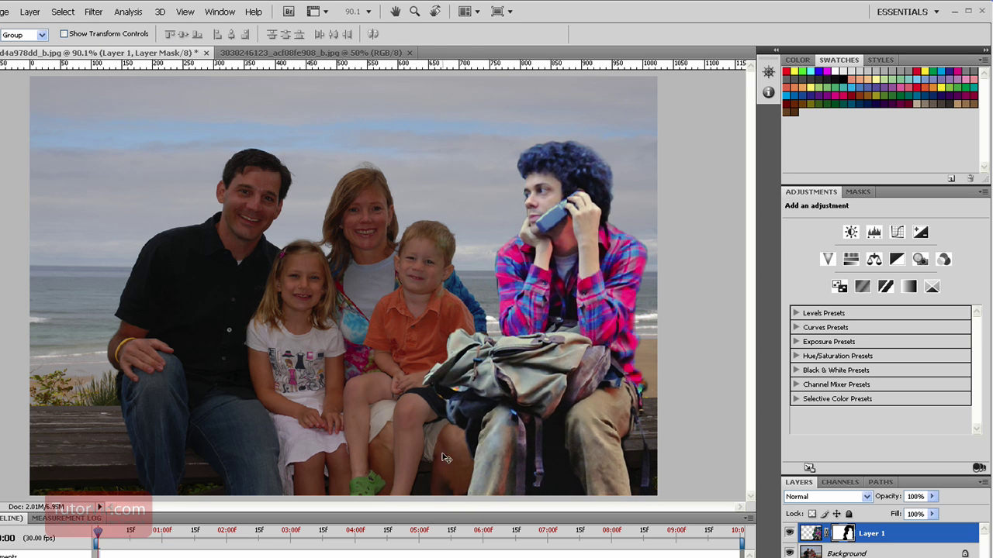
pyautogui.hotkey('ctrl', 't')
pyautogui.moveTo(380, 115); pyautogui.dragTo(413, 163)
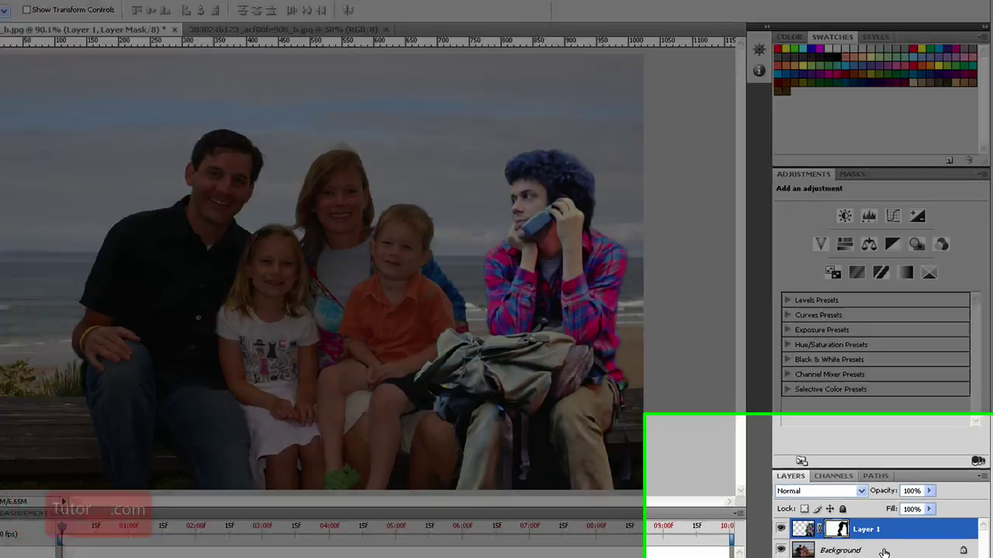
# Add a Curves adjustment layer above the Background and brighten it by lowering the white input and raising input 143 to output 208
pyautogui.click(884, 555)
pyautogui.click(916, 557)
pyautogui.click(536, 63)
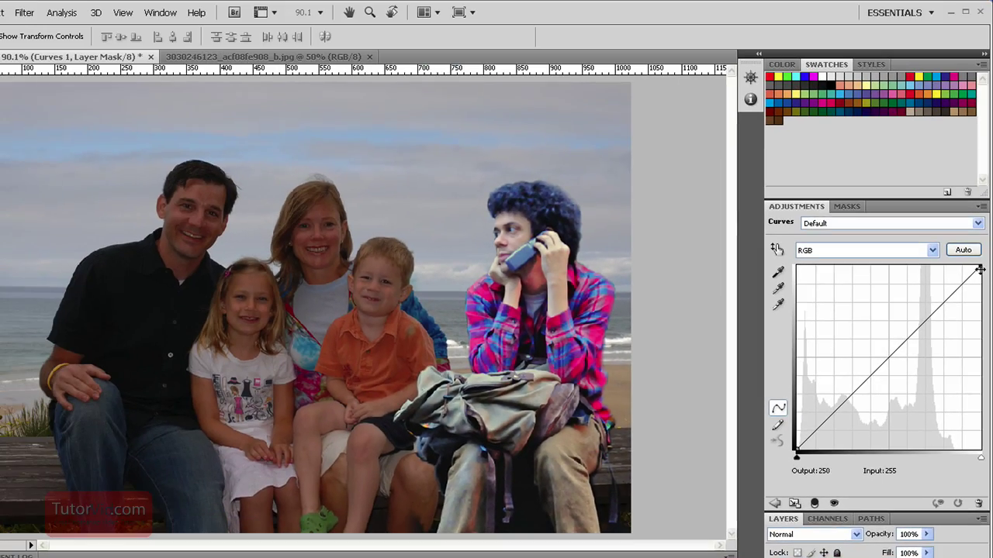
pyautogui.moveTo(980, 269); pyautogui.dragTo(954, 264)
pyautogui.moveTo(908, 313); pyautogui.dragTo(899, 299)
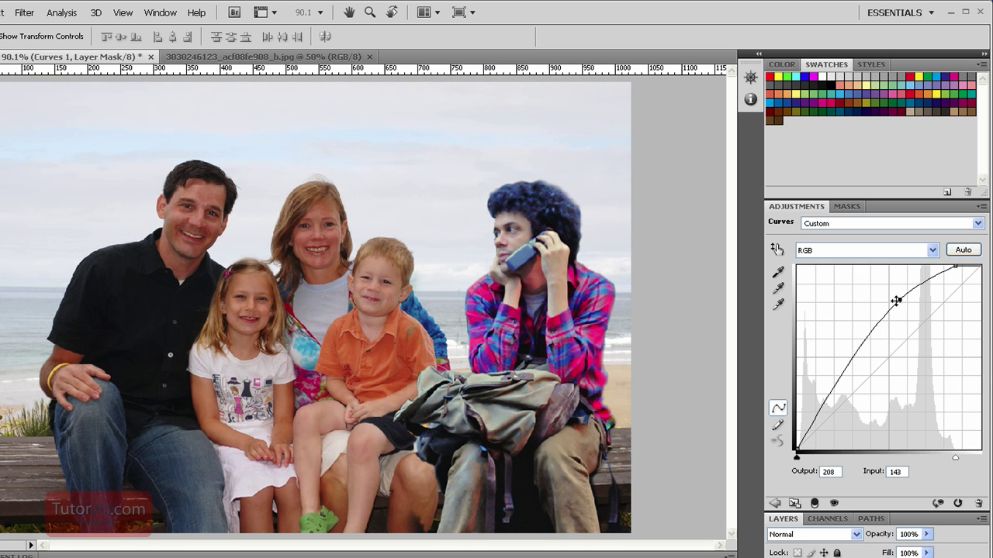
pyautogui.click(850, 359)
# Add a second Curves adjustment layer above Layer 1, using the previous layer to create a clipping mask
pyautogui.click(836, 504)
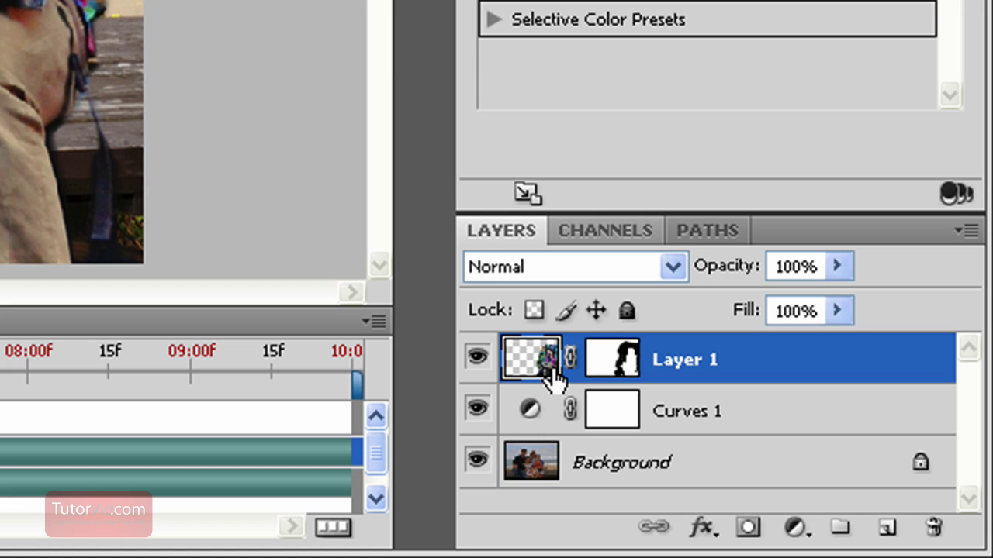
pyautogui.click(796, 530)
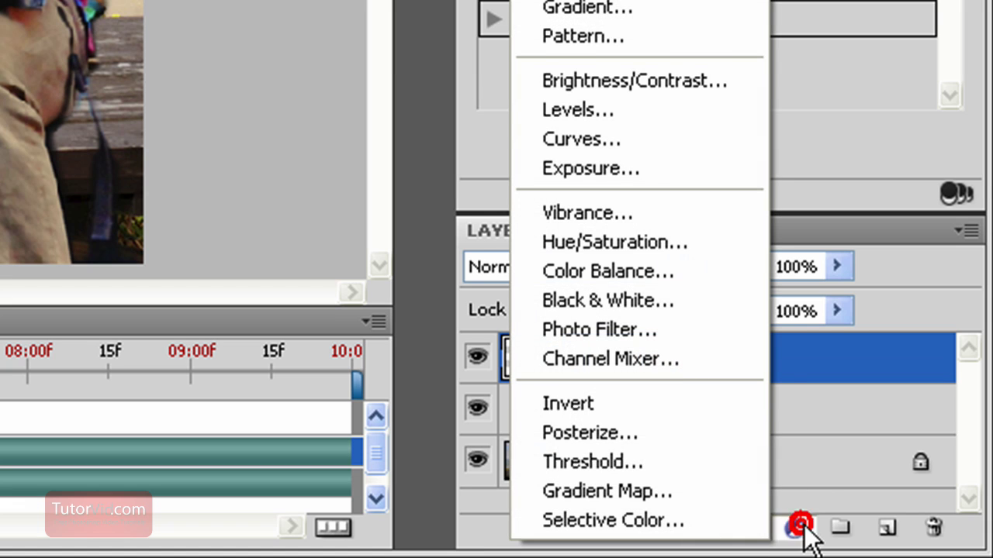
pyautogui.click(672, 147)
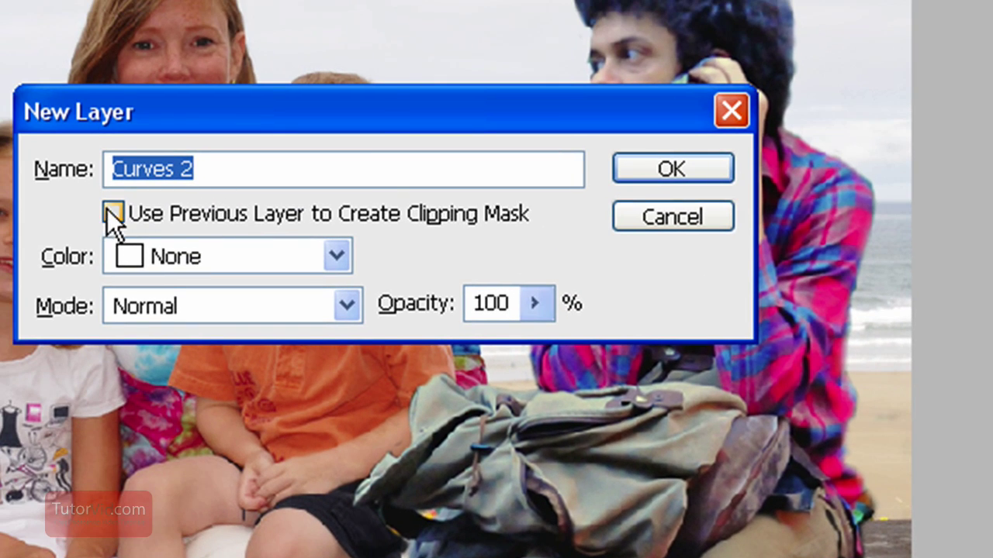
pyautogui.click(469, 218)
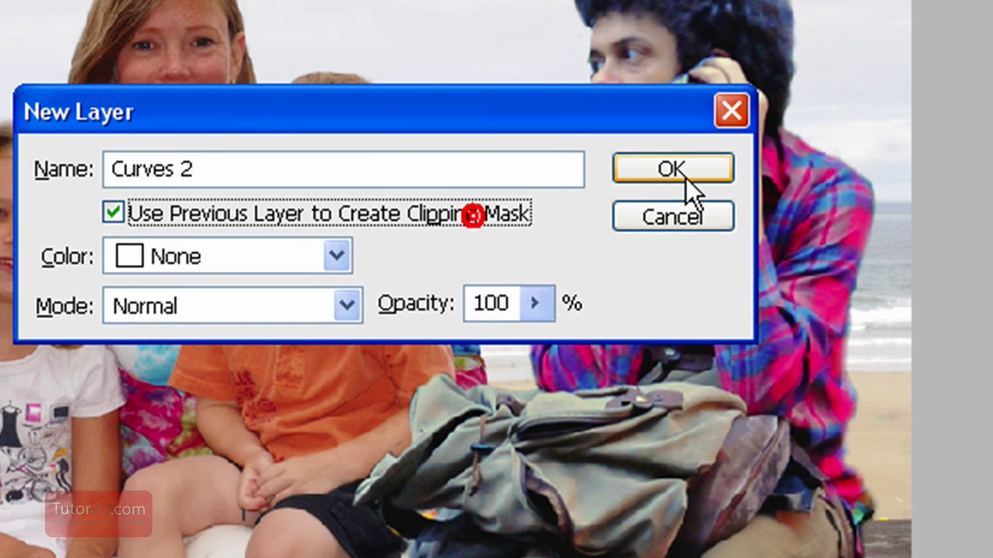
pyautogui.click(673, 169)
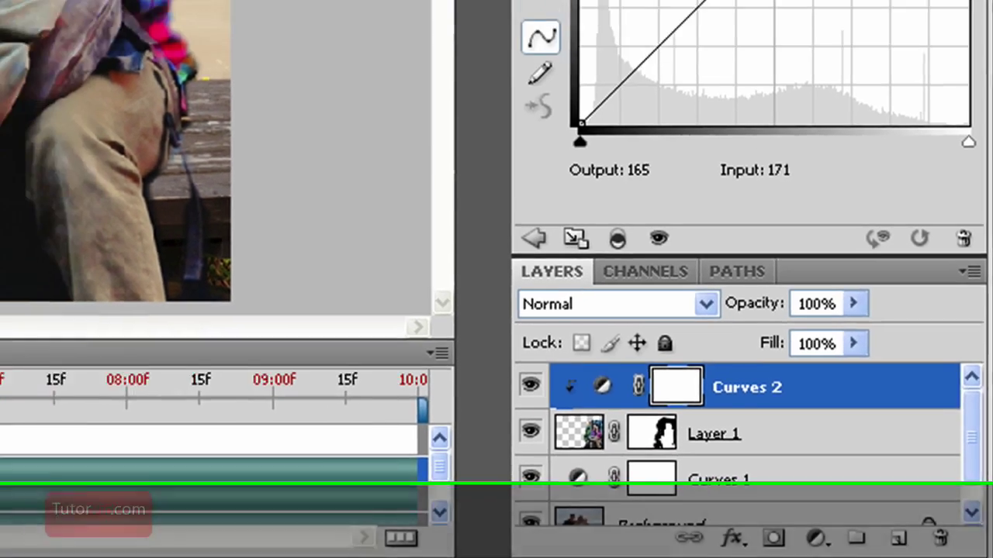
pyautogui.moveTo(905, 217); pyautogui.dragTo(913, 249)
pyautogui.hotkey('ctrl', 'z')
pyautogui.hotkey('ctrl', 'z')
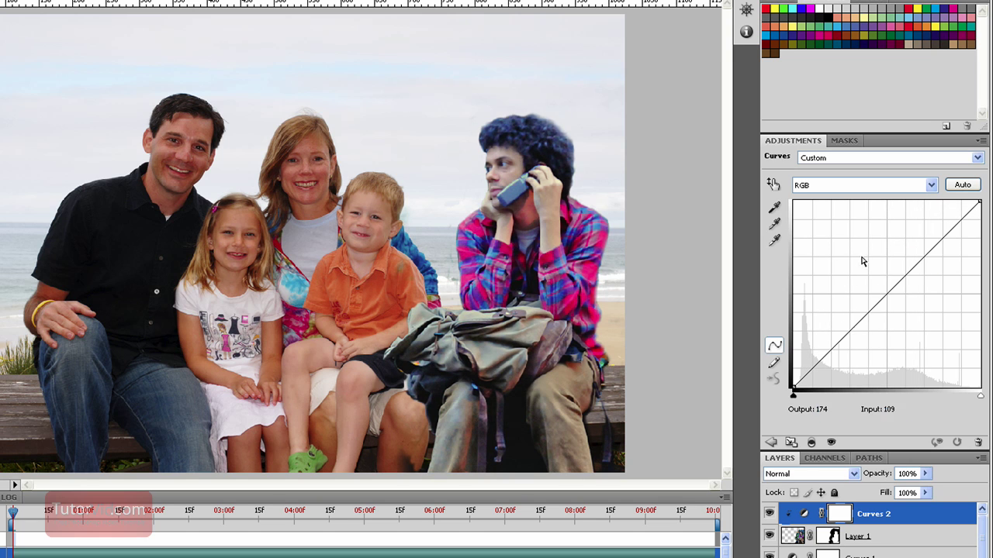
# Raise the Red channel curve of Curves 2 to output 205 at input 158 to warm the man's colours
pyautogui.click(903, 189)
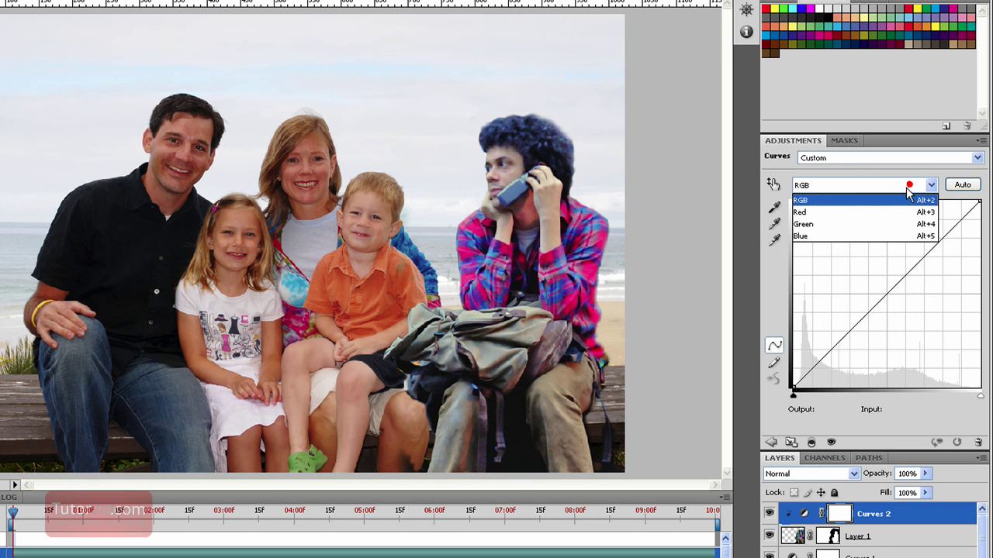
pyautogui.click(845, 214)
pyautogui.moveTo(925, 249)
pyautogui.mouseDown()
pyautogui.moveTo(920, 235)
pyautogui.moveTo(909, 238)
pyautogui.mouseUp()
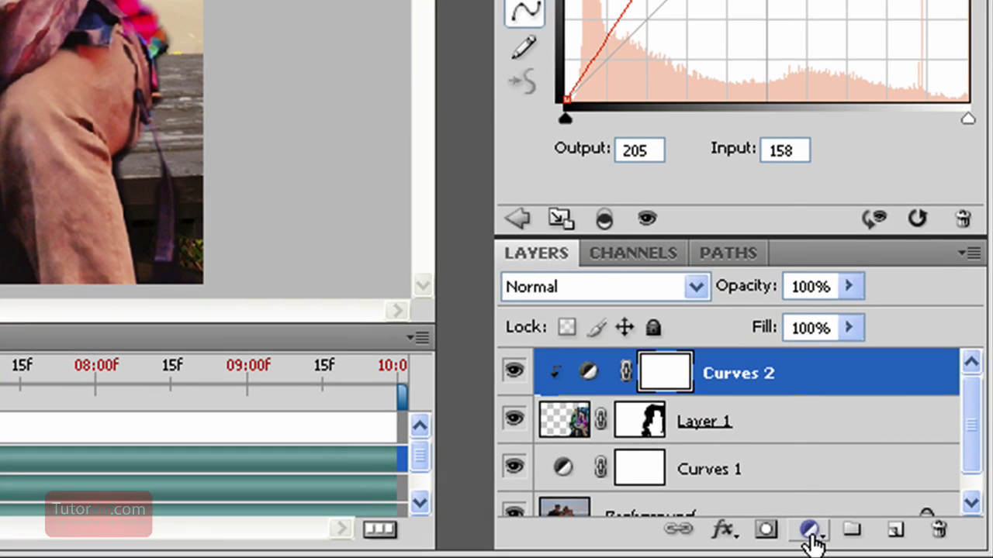
# Add a Hue/Saturation adjustment layer clipped to the man's layer and set its saturation to -13
pyautogui.click(809, 532)
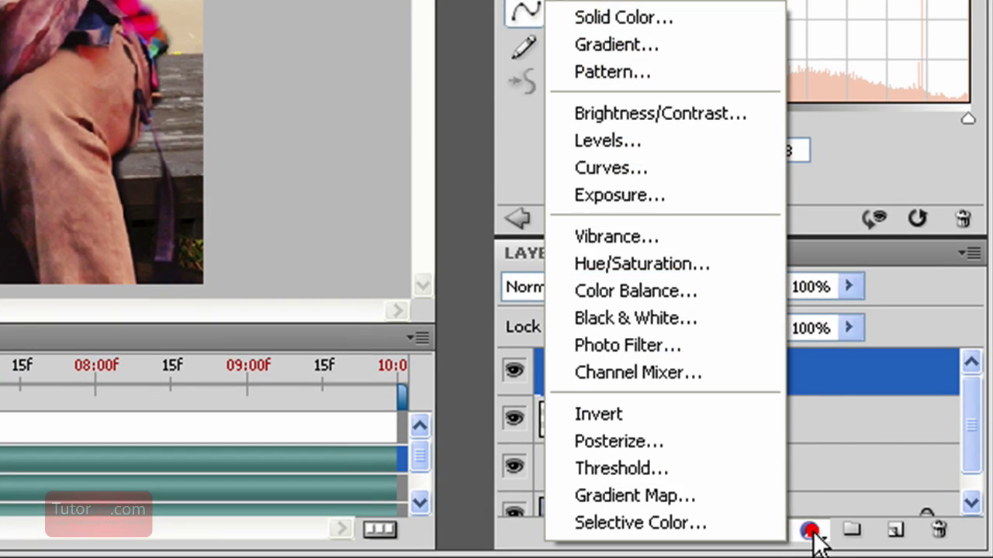
pyautogui.click(678, 271)
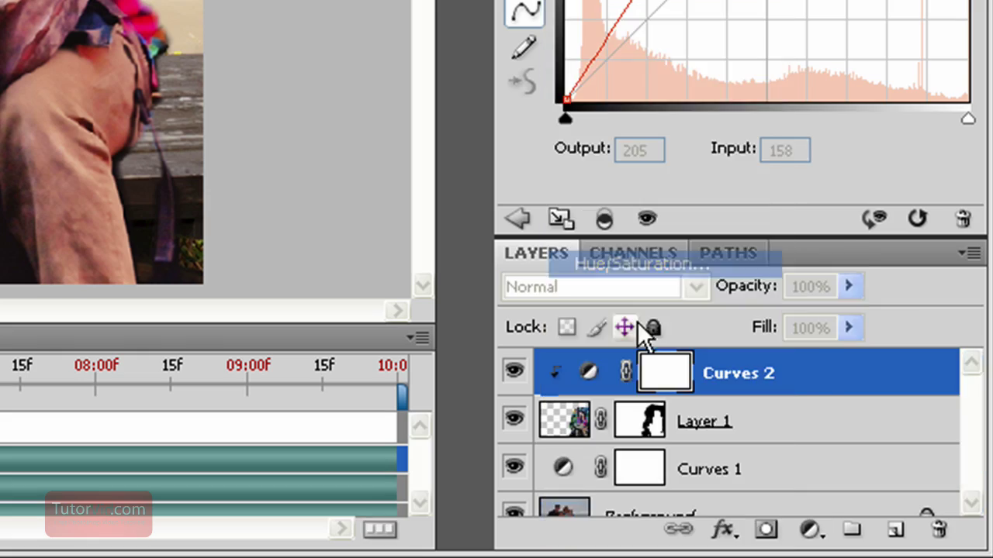
pyautogui.click(115, 39)
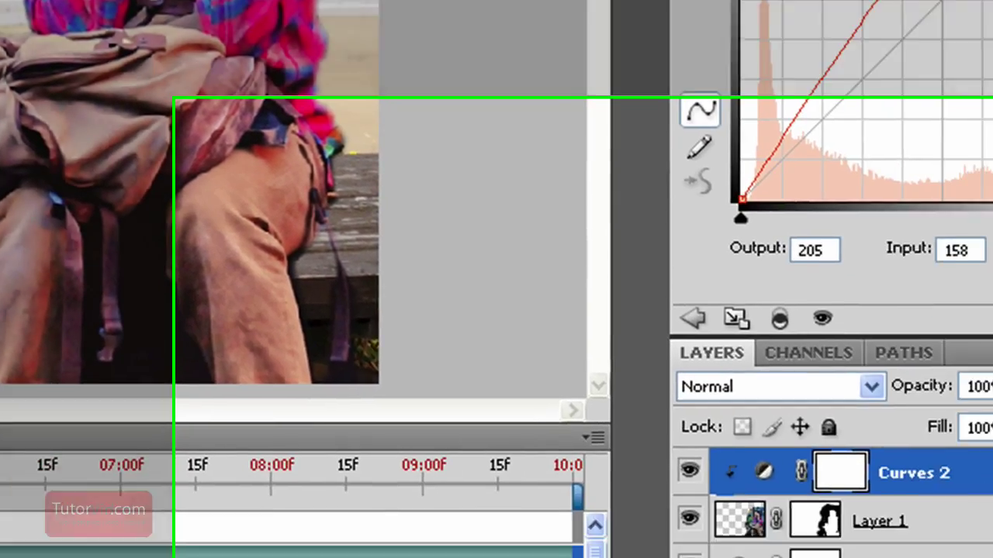
pyautogui.click(653, 101)
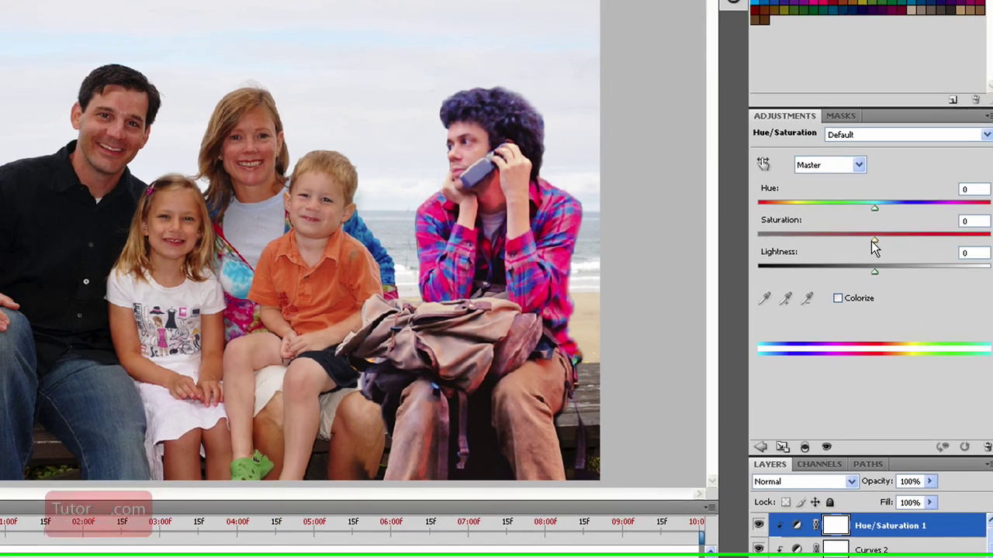
pyautogui.moveTo(881, 266); pyautogui.dragTo(868, 265)
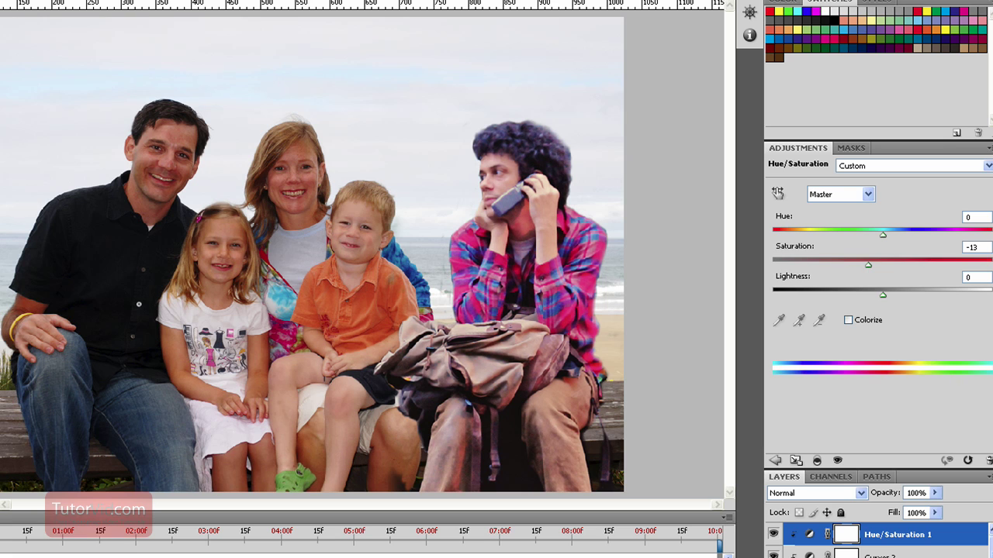
# Lower the Blue channel curve of Curves 2 to about output 152 at input 174
pyautogui.click(898, 554)
pyautogui.click(896, 195)
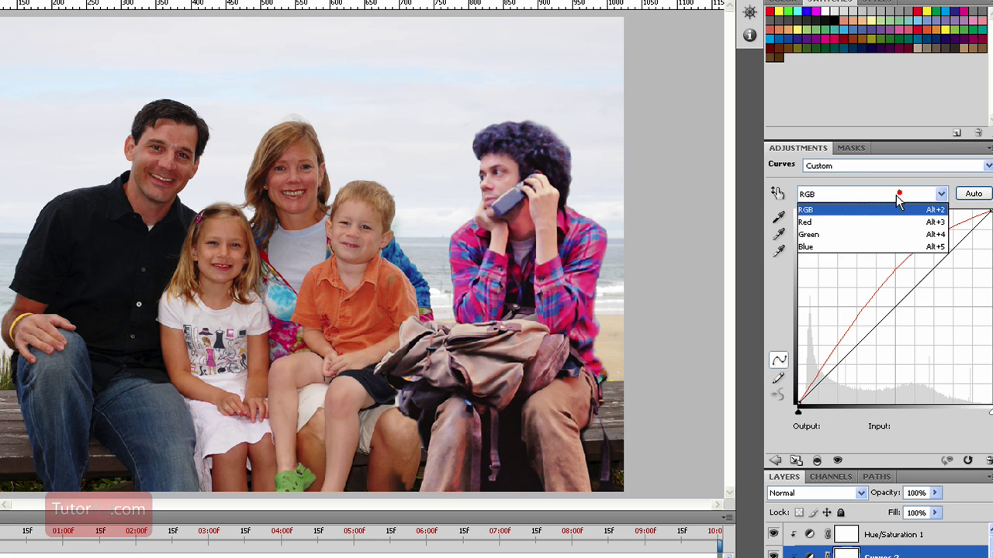
pyautogui.click(868, 245)
pyautogui.moveTo(918, 282); pyautogui.dragTo(931, 288)
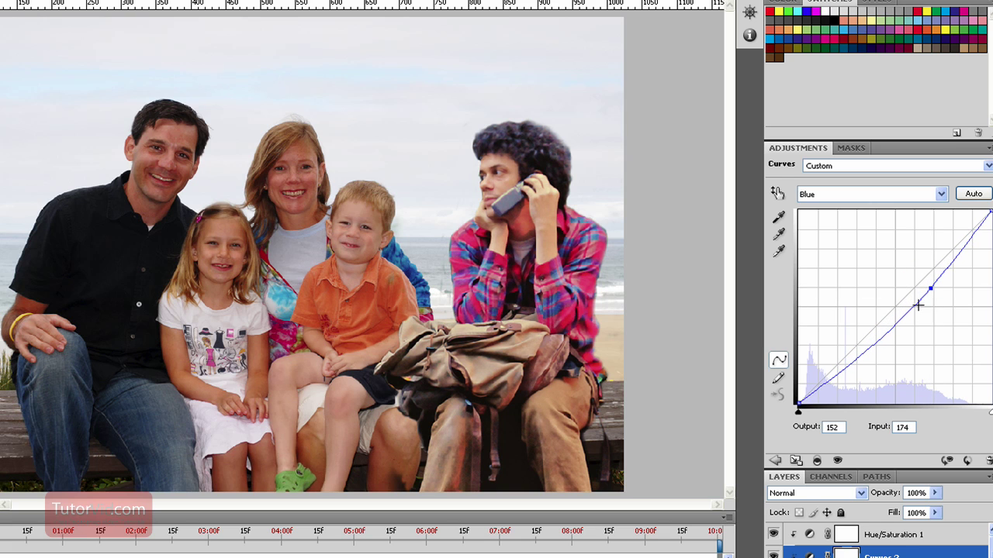
pyautogui.moveTo(933, 287); pyautogui.dragTo(932, 286)
# Select Layer 1 and move the man closer to the boy, slightly lower on the bench
pyautogui.click(464, 303)
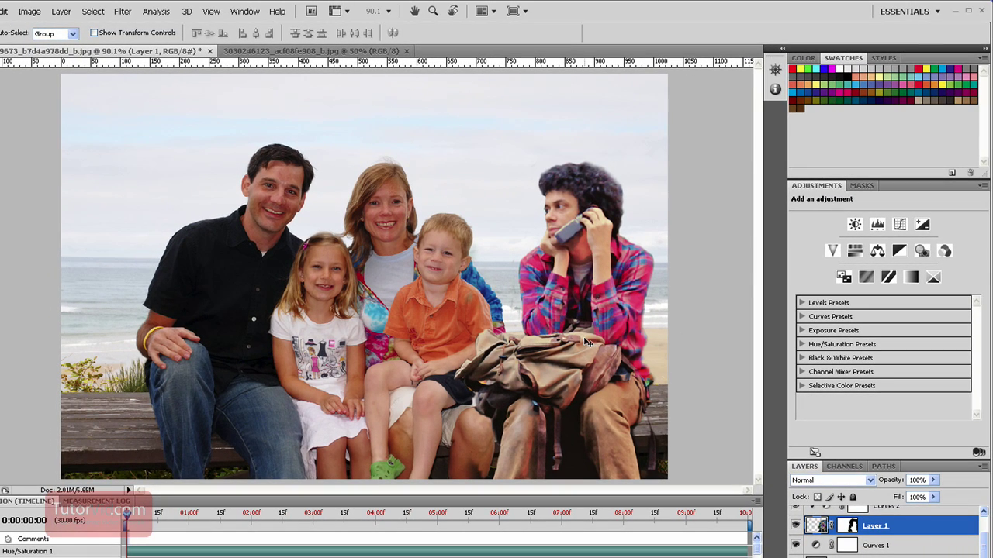
pyautogui.moveTo(598, 347); pyautogui.dragTo(580, 342)
pyautogui.moveTo(572, 378); pyautogui.dragTo(567, 381)
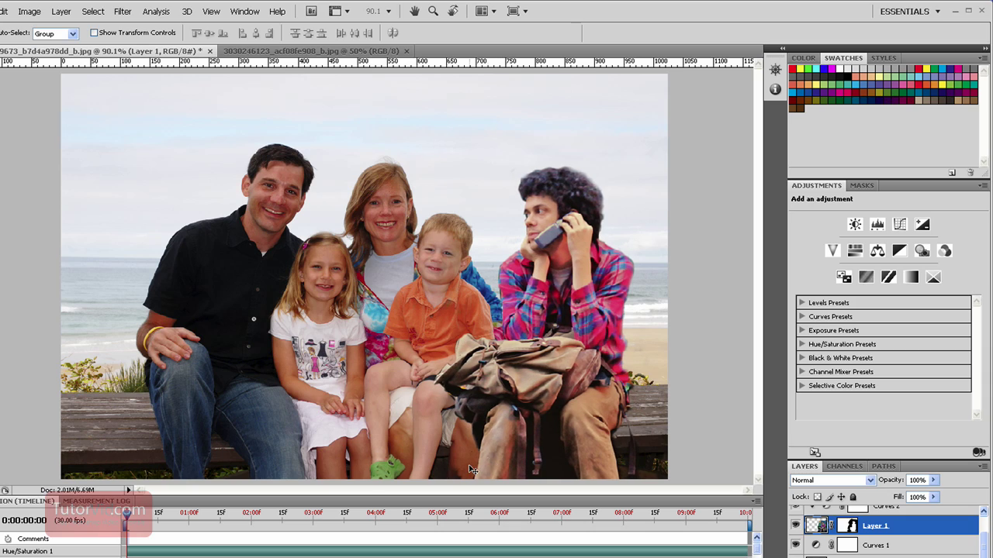
# Paint black on Layer 1's mask to uncover the woman's knee and hand and the boy's arm and shorts, and swap the brush colours
pyautogui.click(534, 480)
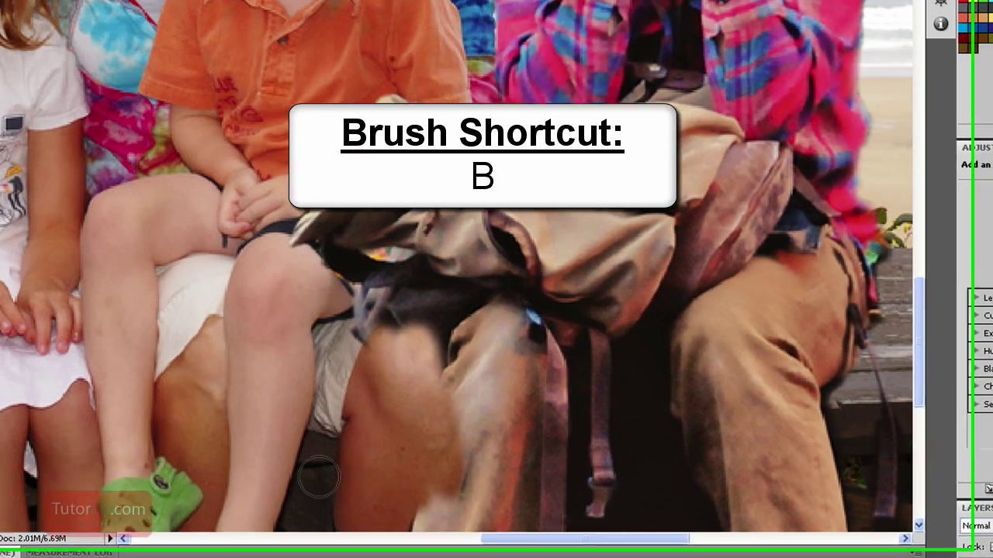
pyautogui.moveTo(518, 536)
pyautogui.mouseDown()
pyautogui.moveTo(512, 432)
pyautogui.moveTo(526, 535)
pyautogui.moveTo(505, 365)
pyautogui.moveTo(489, 405)
pyautogui.moveTo(520, 408)
pyautogui.moveTo(536, 492)
pyautogui.mouseUp()
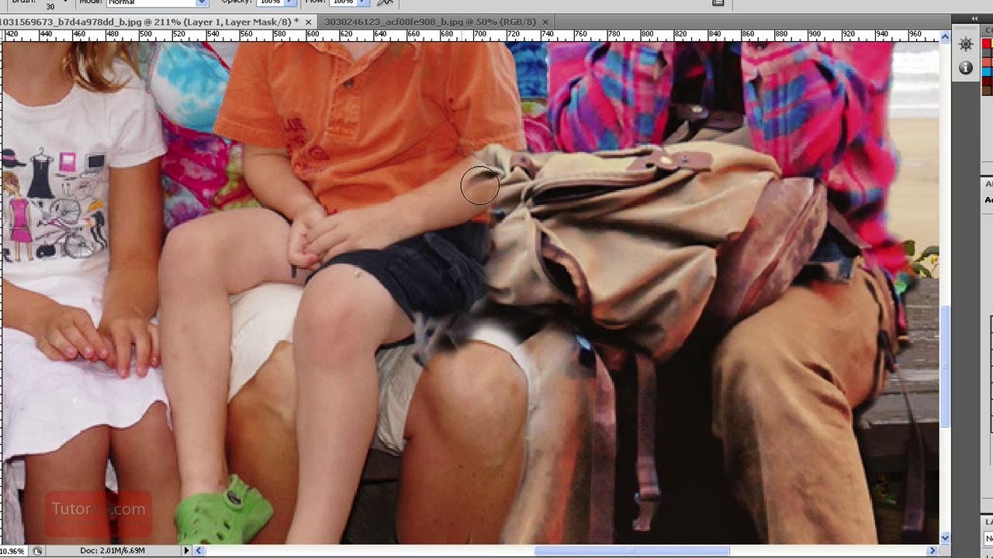
pyautogui.moveTo(478, 189)
pyautogui.mouseDown()
pyautogui.moveTo(512, 145)
pyautogui.moveTo(475, 188)
pyautogui.mouseUp()
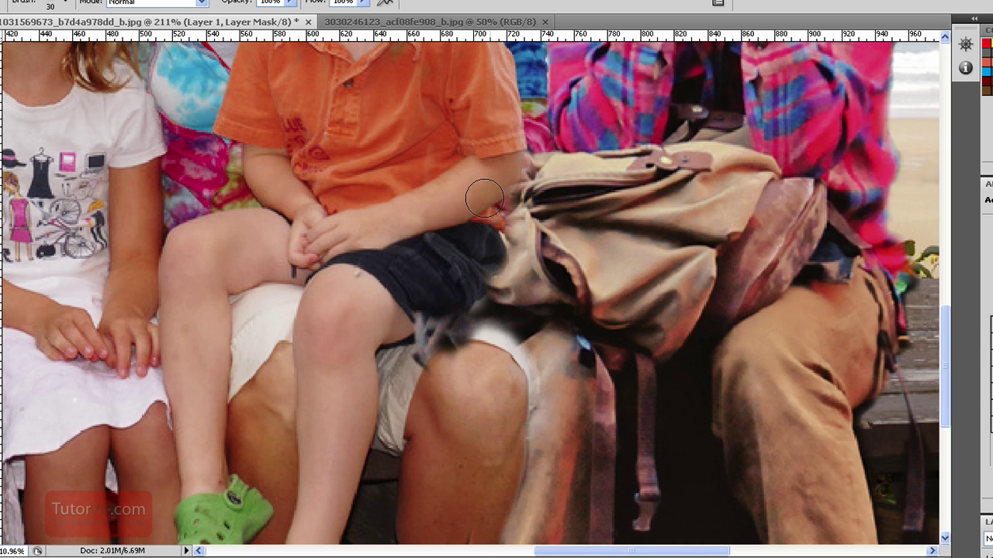
pyautogui.moveTo(470, 234)
pyautogui.mouseDown()
pyautogui.moveTo(489, 254)
pyautogui.moveTo(507, 249)
pyautogui.moveTo(489, 219)
pyautogui.moveTo(484, 278)
pyautogui.moveTo(506, 207)
pyautogui.moveTo(532, 166)
pyautogui.moveTo(546, 166)
pyautogui.moveTo(550, 188)
pyautogui.mouseUp()
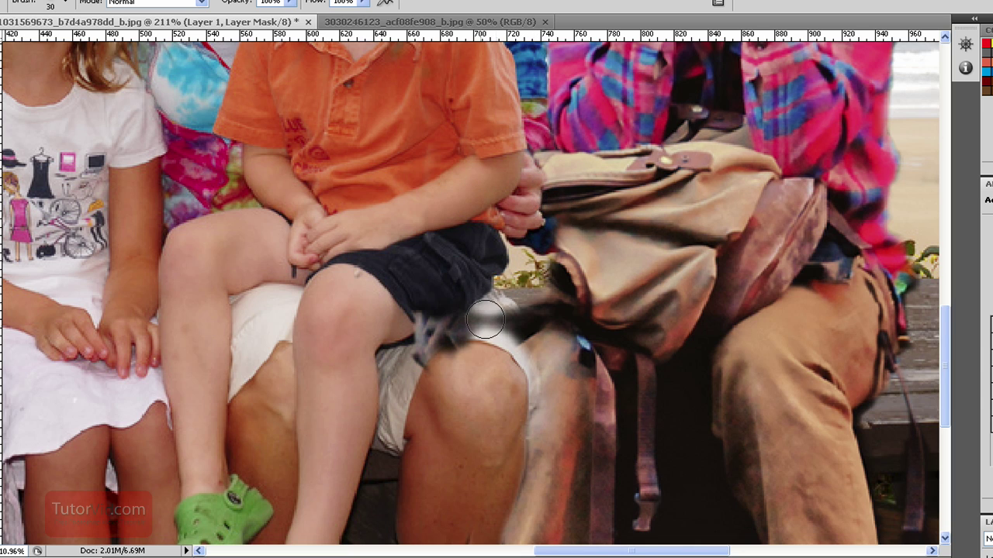
pyautogui.press('x')
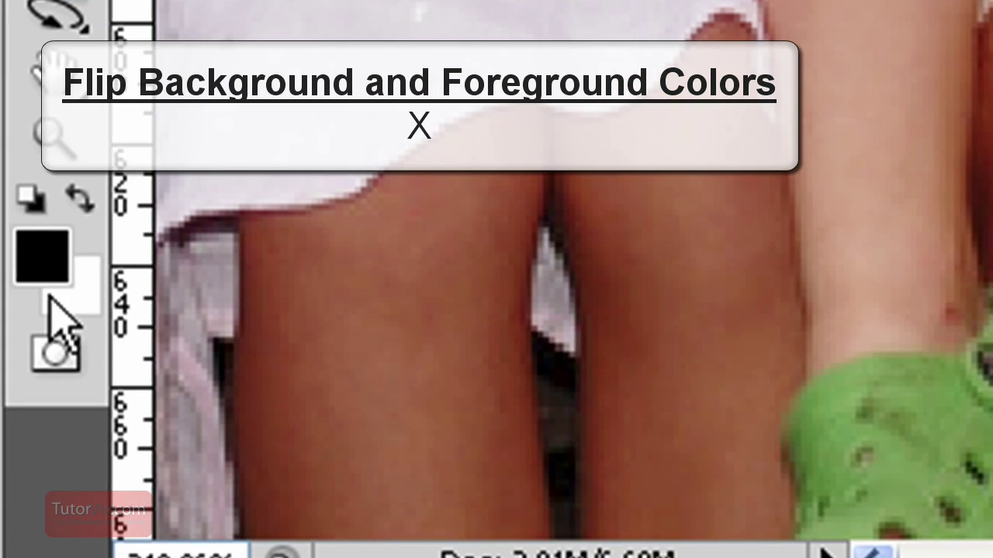
# Paint white on Layer 1's mask to restore the bag's edge below the woman's hand, and swap the brush colours back
pyautogui.press('x')
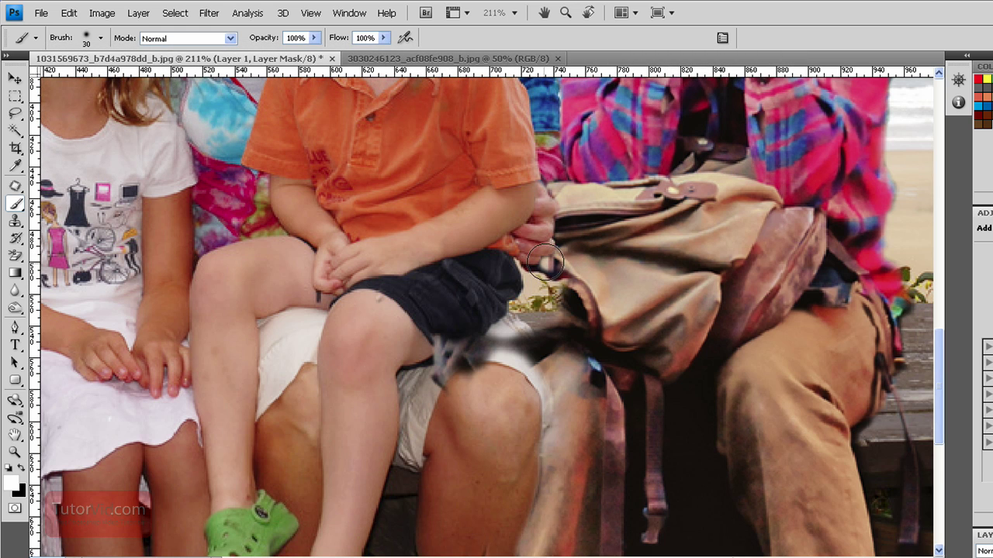
pyautogui.moveTo(557, 273)
pyautogui.mouseDown()
pyautogui.moveTo(617, 226)
pyautogui.moveTo(620, 269)
pyautogui.moveTo(552, 295)
pyautogui.moveTo(551, 273)
pyautogui.moveTo(535, 276)
pyautogui.moveTo(539, 309)
pyautogui.moveTo(535, 291)
pyautogui.moveTo(523, 312)
pyautogui.mouseUp()
pyautogui.press('x')
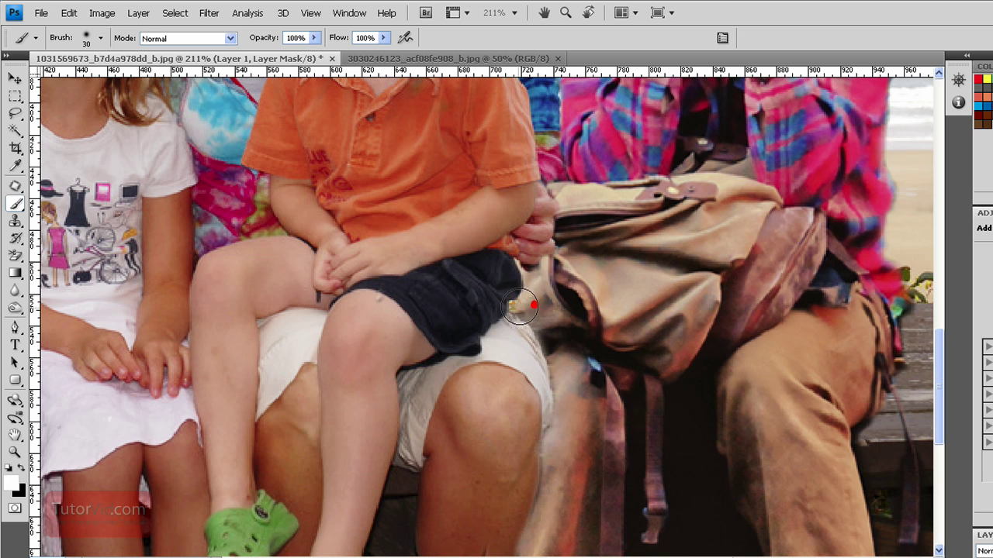
pyautogui.hotkey('ctrl', '1')
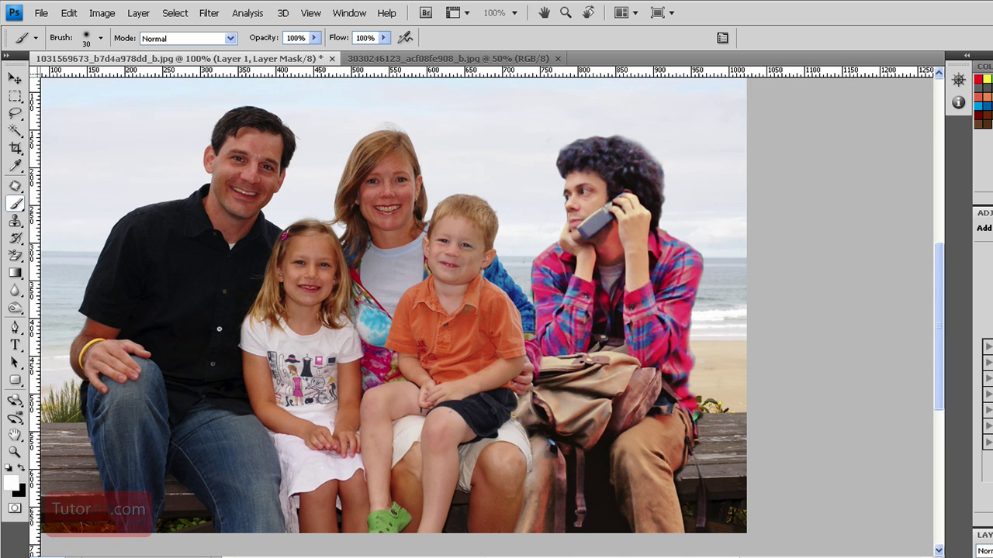
# Paint faint black shading on the woman's leg beside the man, on a new layer above the Background with 21% brush opacity
pyautogui.hotkey('ctrl', 'e')
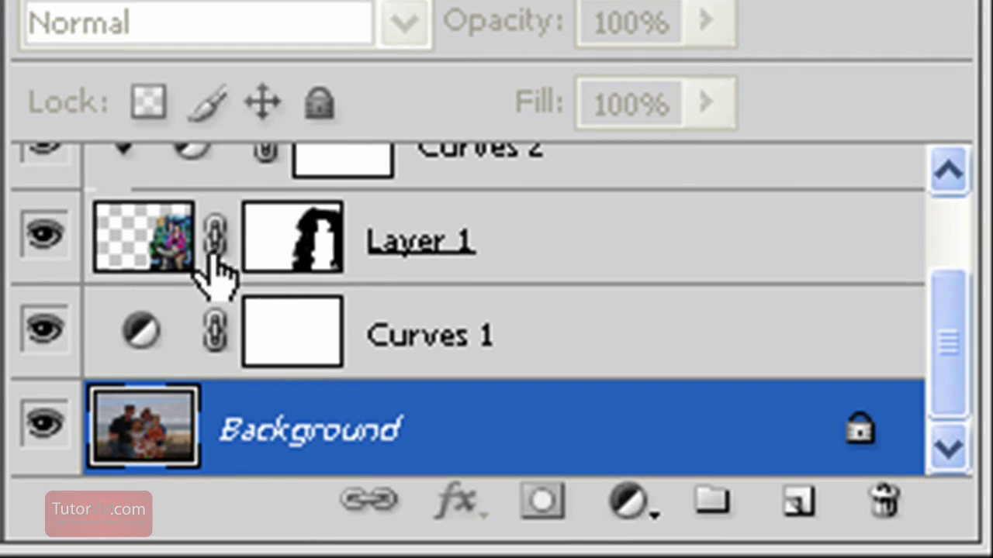
pyautogui.click(797, 502)
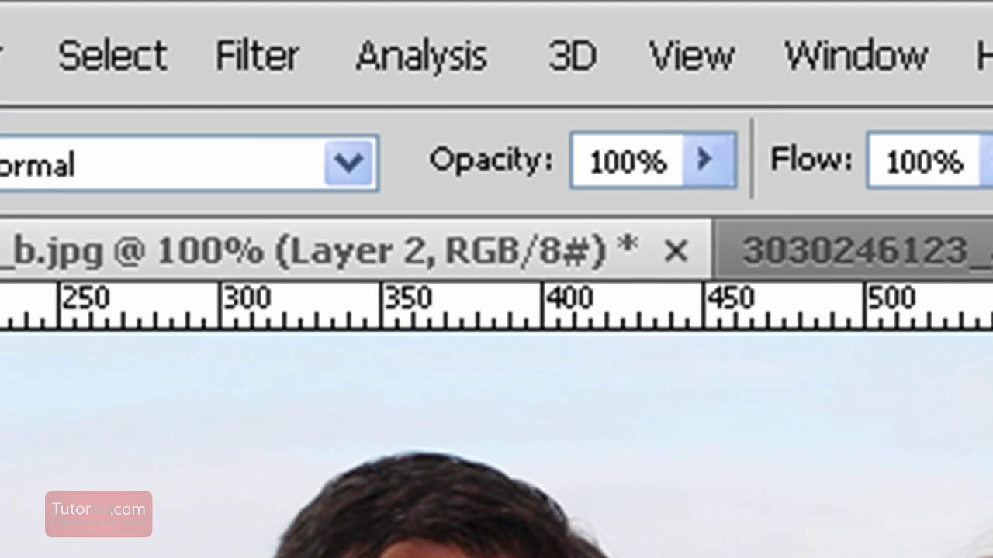
pyautogui.press('2')
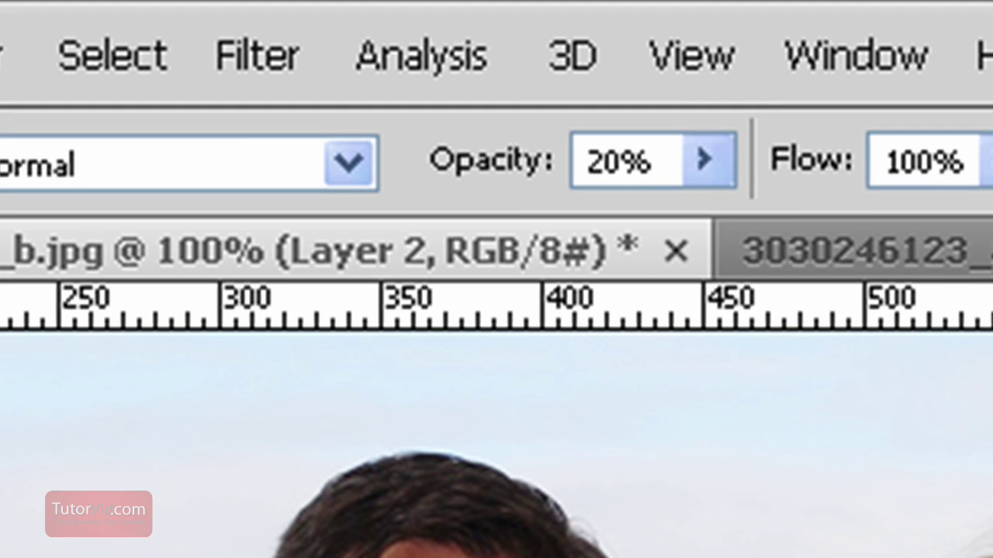
pyautogui.click(710, 156)
pyautogui.moveTo(702, 225); pyautogui.dragTo(714, 225)
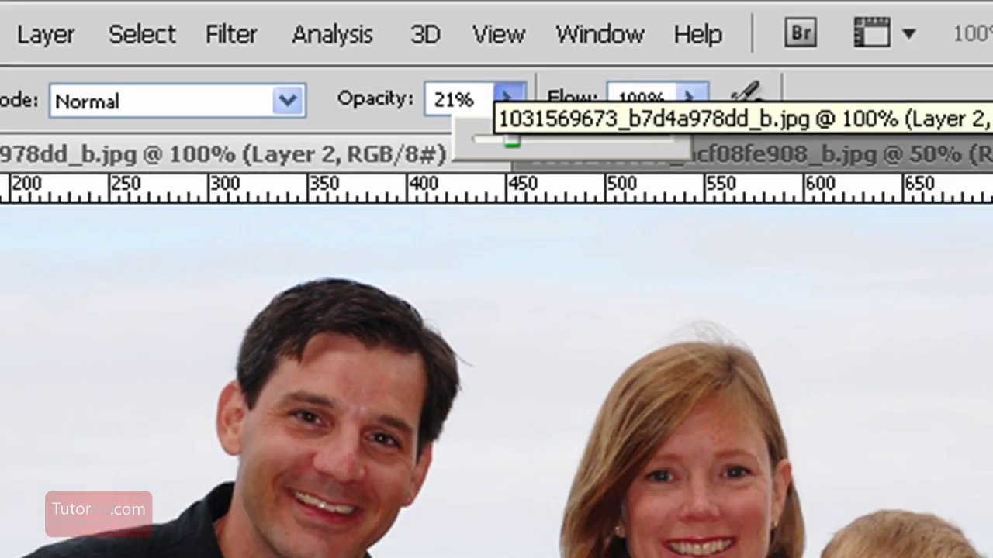
pyautogui.click(527, 468)
pyautogui.moveTo(526, 450); pyautogui.dragTo(531, 460)
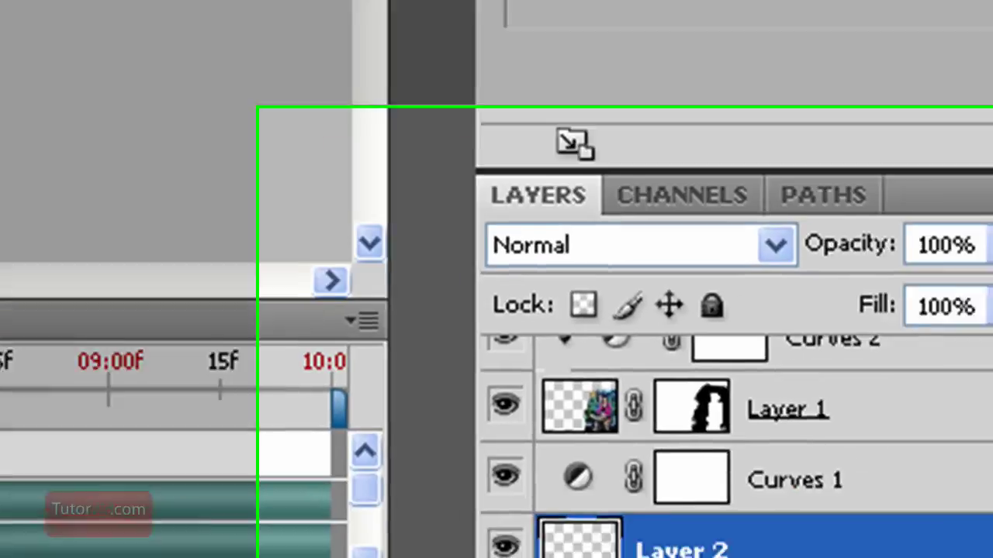
# Add a new layer above Hue/Saturation 1 and mask it with a selection loaded from Layer 1's mask
pyautogui.moveTo(951, 395); pyautogui.dragTo(964, 316)
pyautogui.click(748, 275)
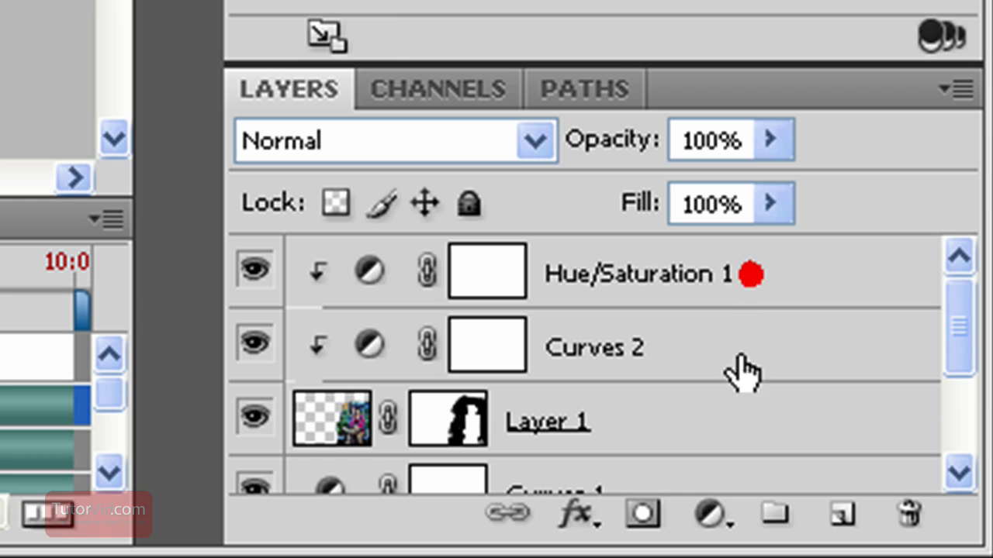
pyautogui.click(844, 518)
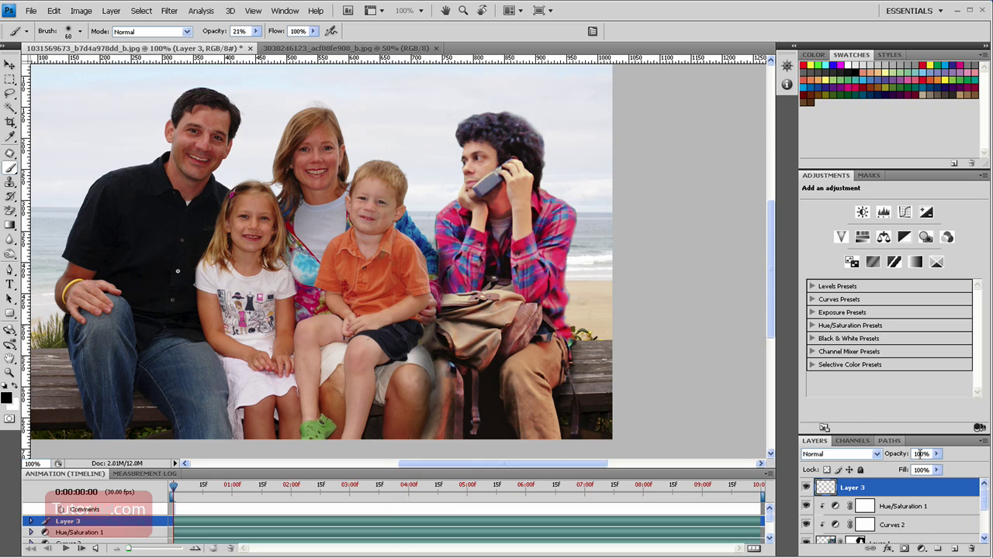
pyautogui.moveTo(984, 501); pyautogui.dragTo(984, 507)
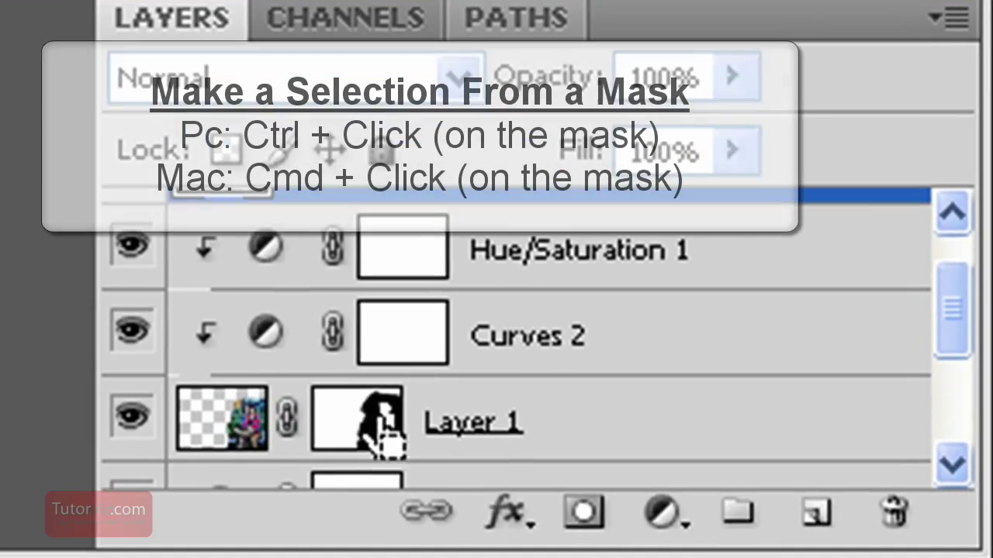
pyautogui.keyDown('ctrl'); pyautogui.click(364, 419); pyautogui.keyUp('ctrl')
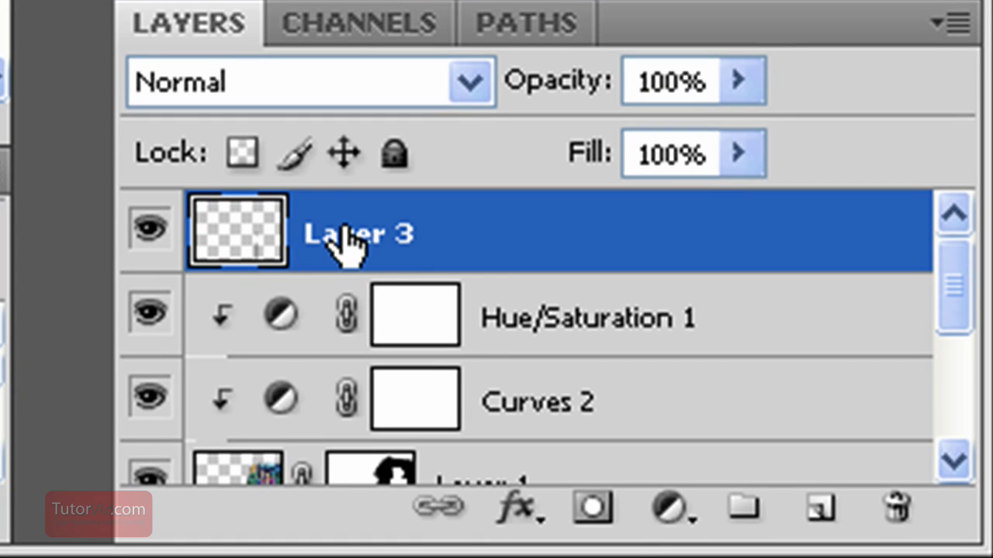
pyautogui.click(592, 512)
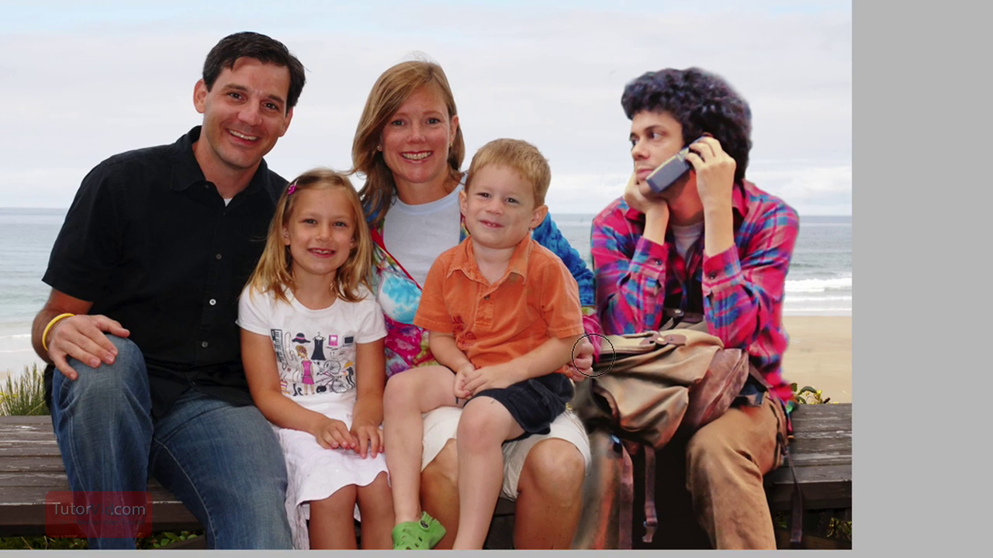
# Brighten the family with Curves 1 by raising its RGB curve points to about output 221 at input 144 and output 133 at input 61
pyautogui.hotkey('ctrl', '-')
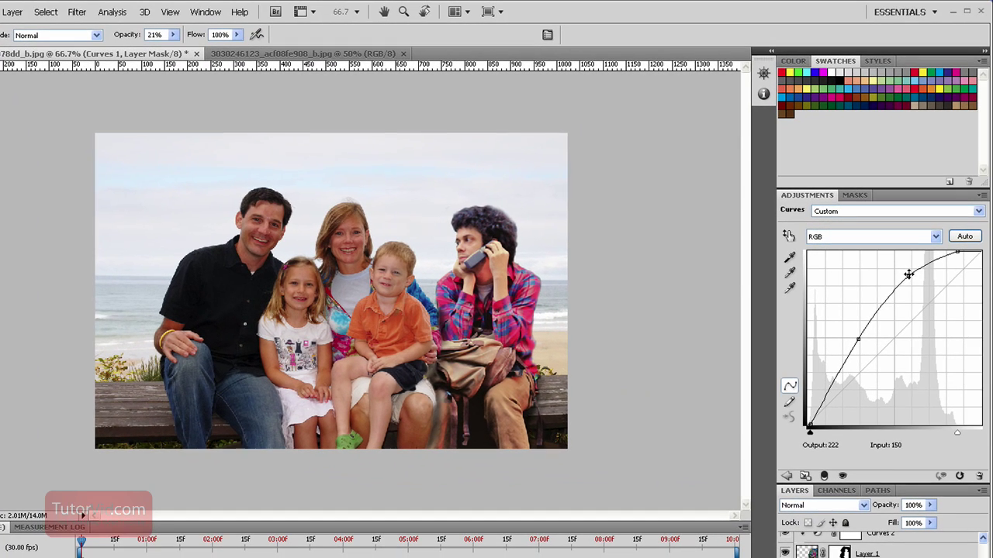
pyautogui.moveTo(908, 276); pyautogui.dragTo(907, 273)
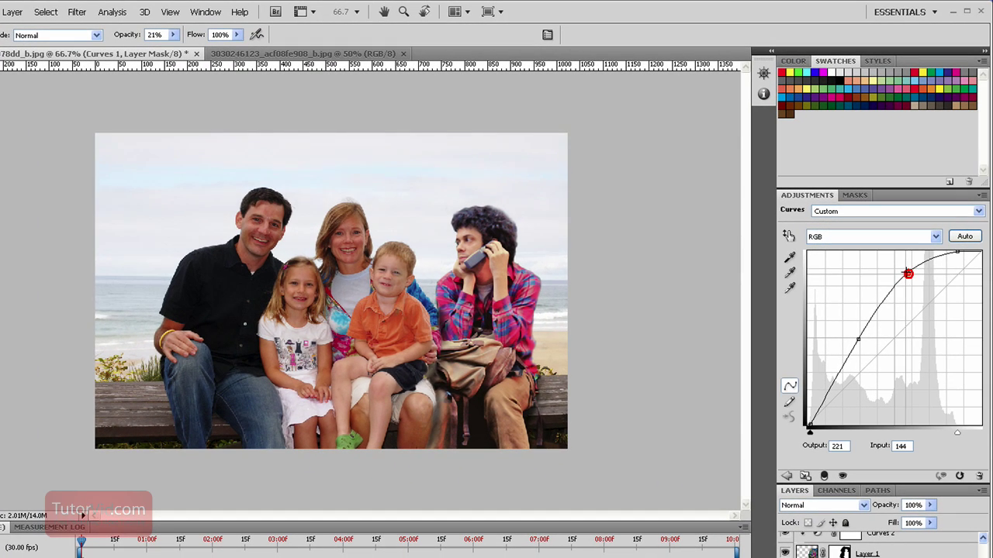
pyautogui.moveTo(858, 339); pyautogui.dragTo(851, 335)
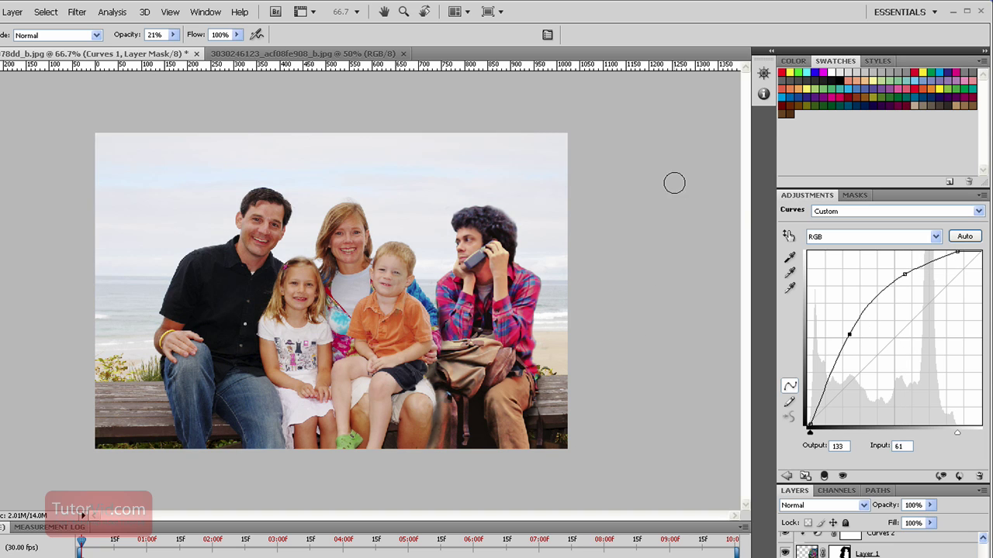